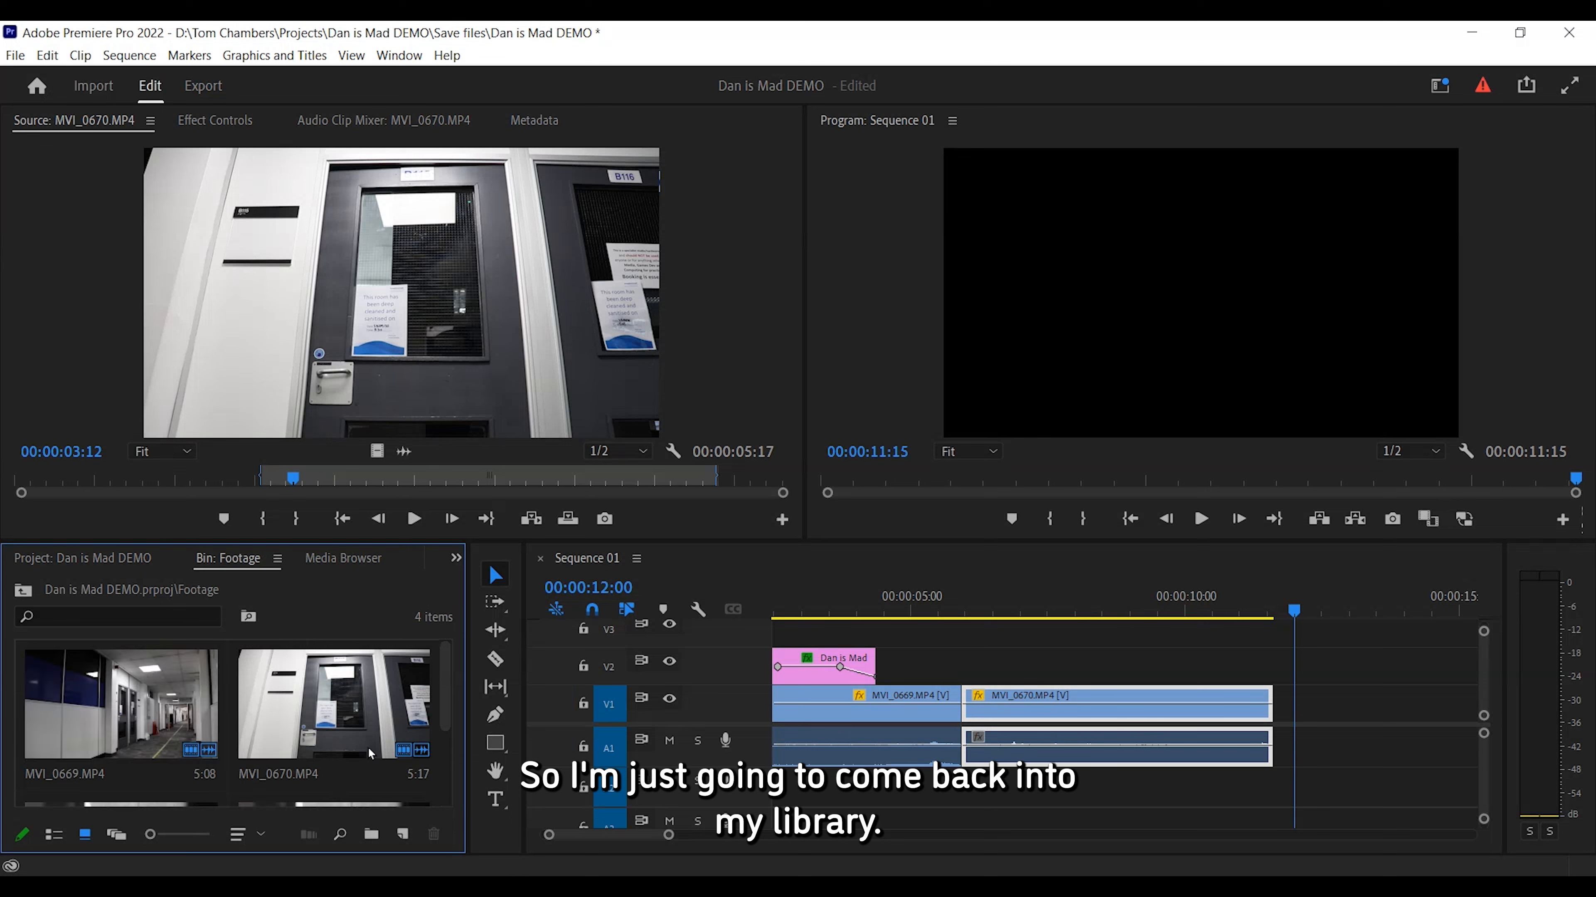
Preview the clips MVI_1347.MP4 and MVI_1348.MP4 from the Footage bin in the Source monitor.
scroll(289, 710, "down", 3)
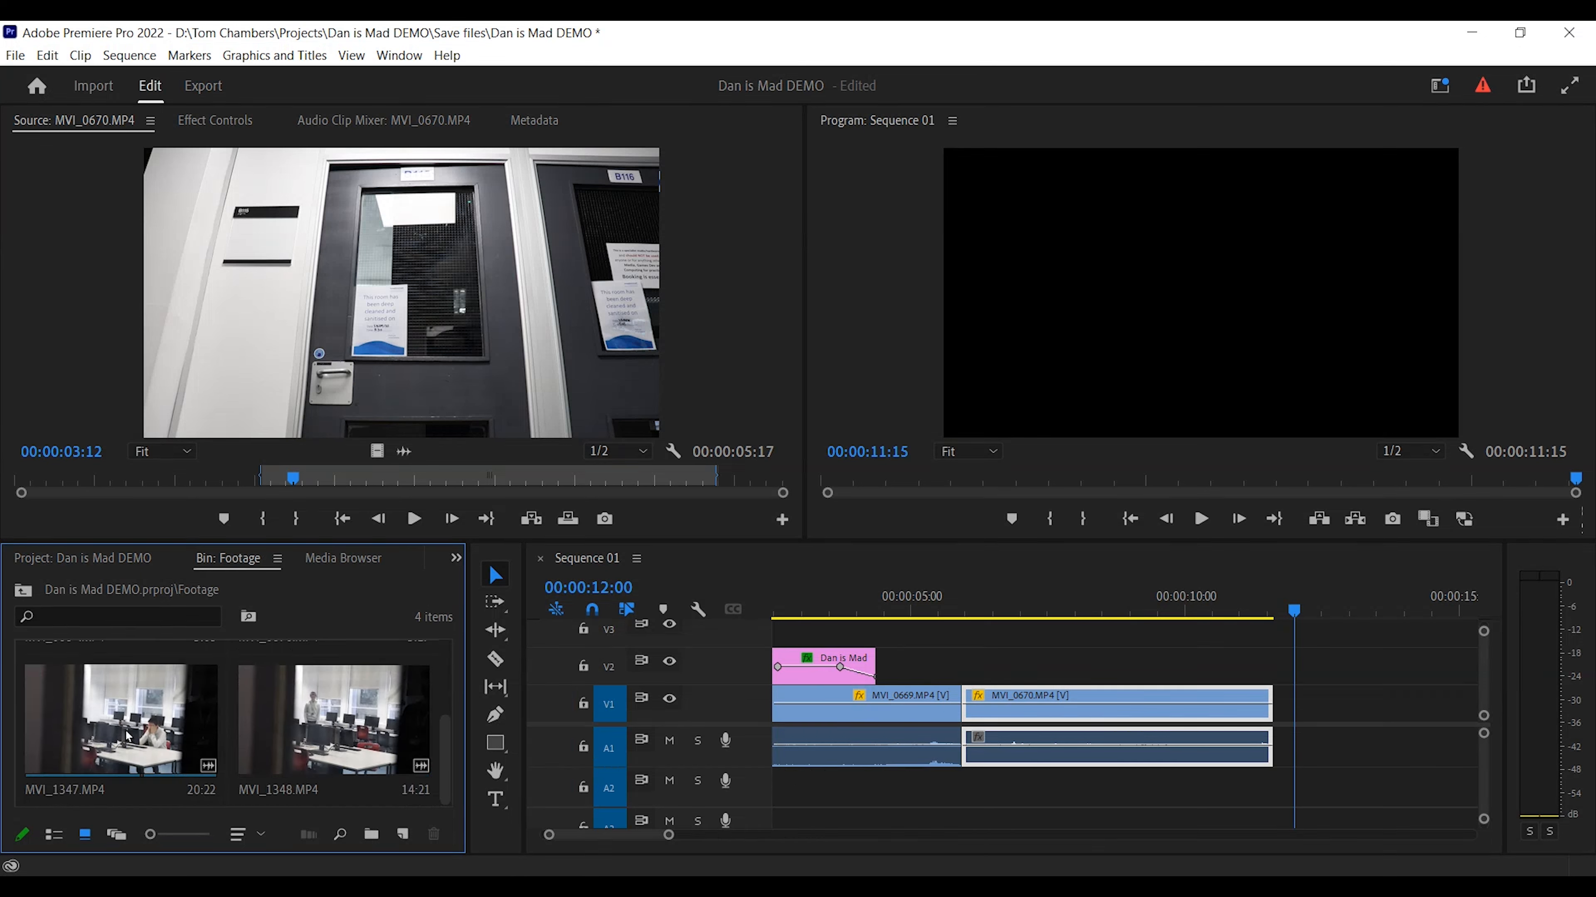
double_click(158, 738)
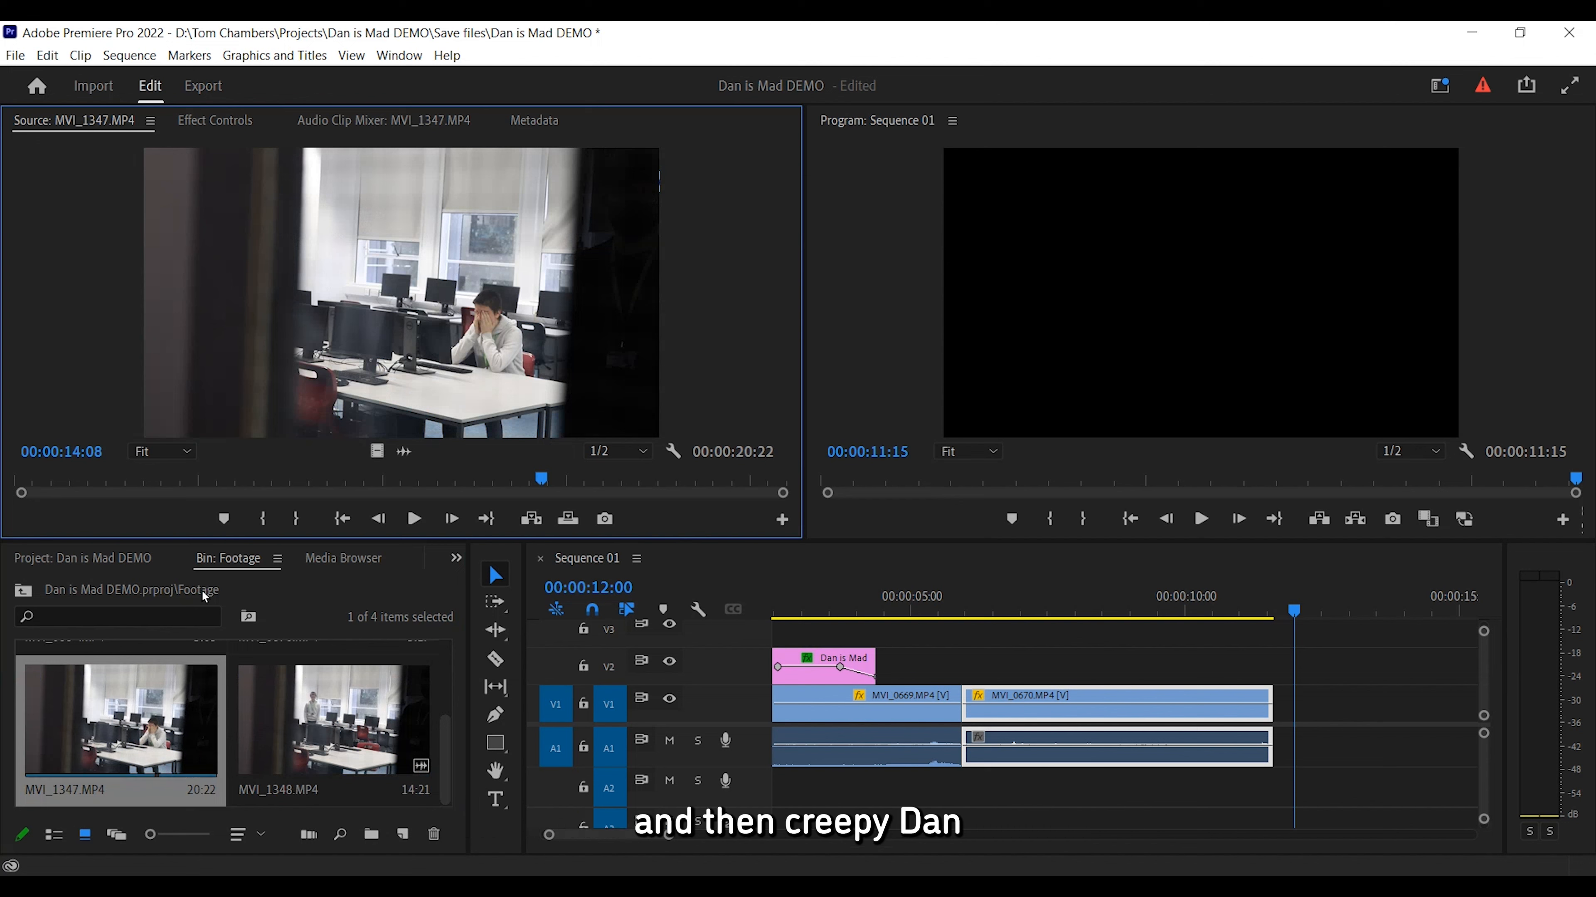
double_click(308, 704)
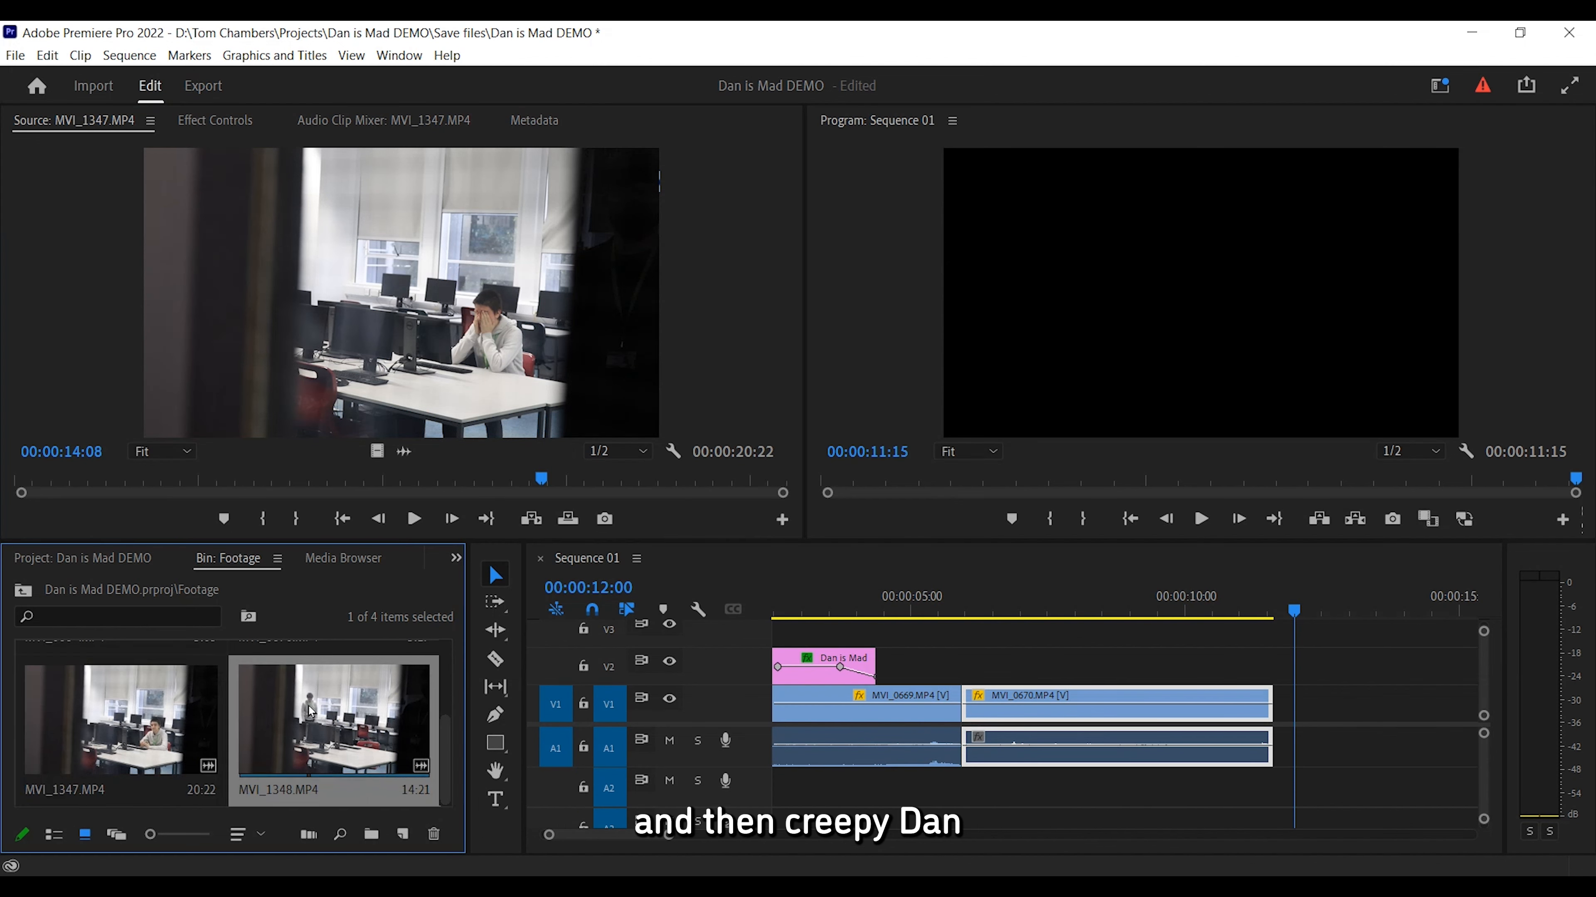
double_click(117, 716)
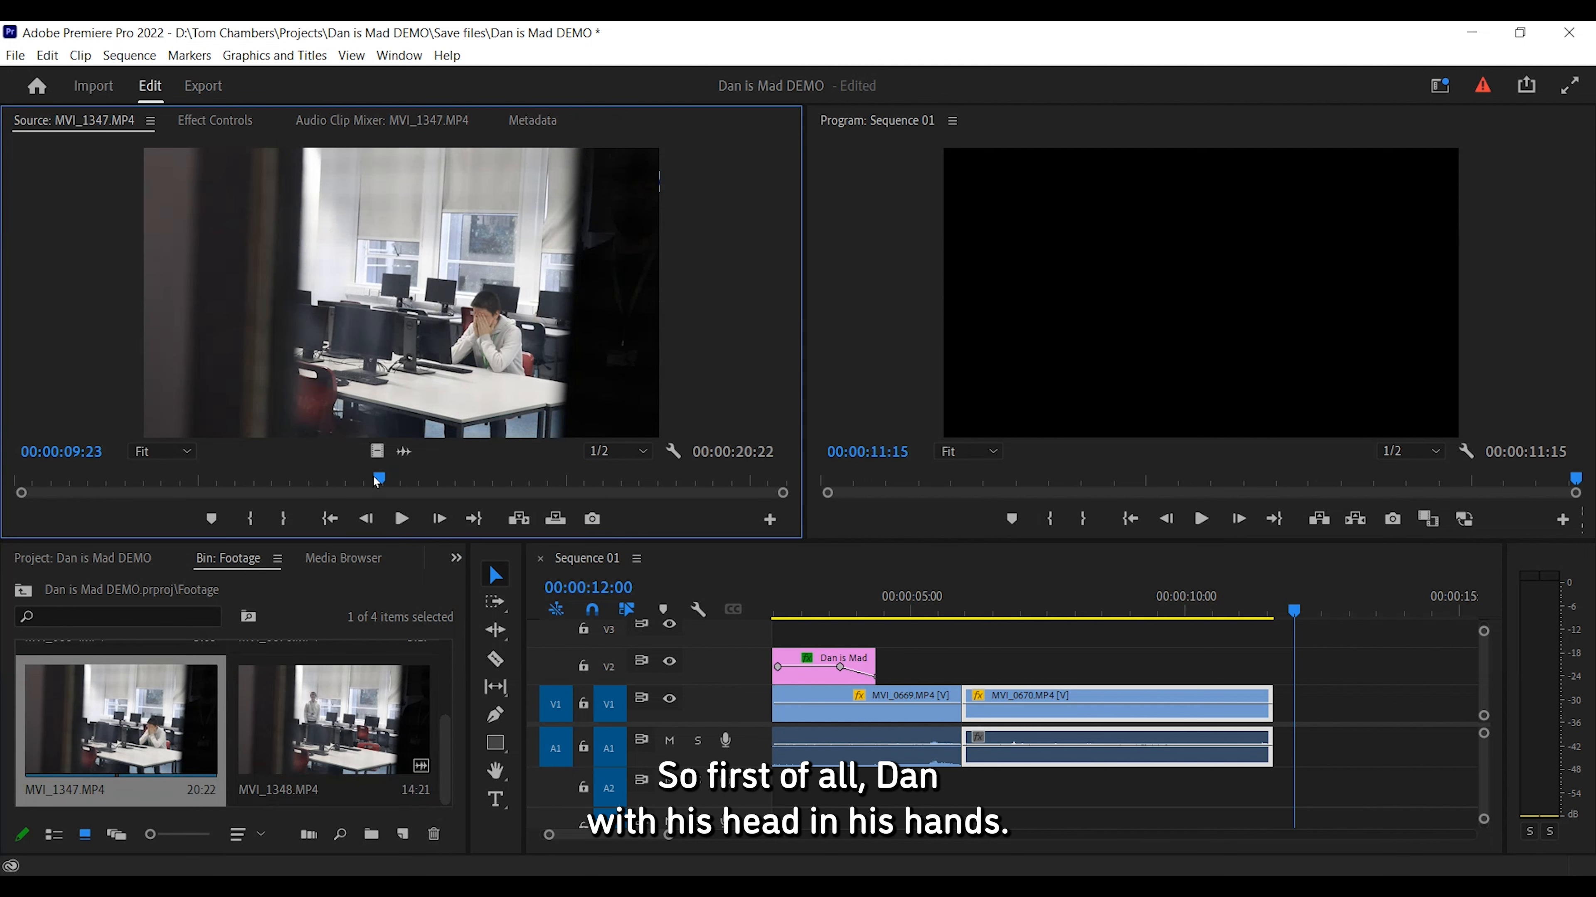
Mark an in point at about 00:00:04:15 and an out point at about 00:00:16:01 on MVI_1347.MP4.
left_click_drag(375, 482, 182, 479)
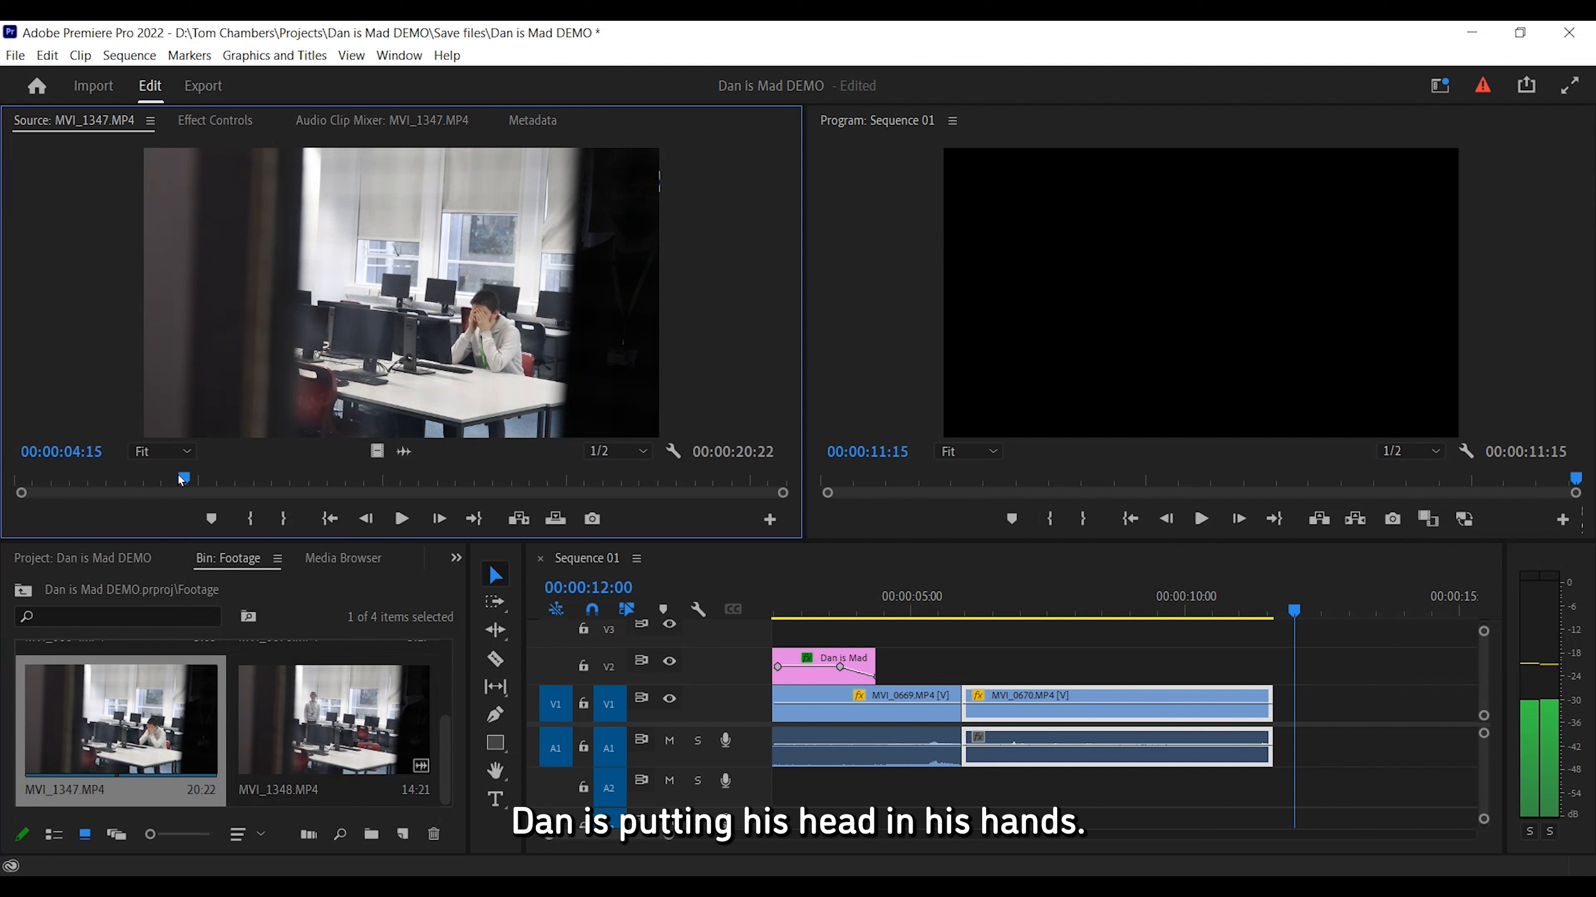
key("i")
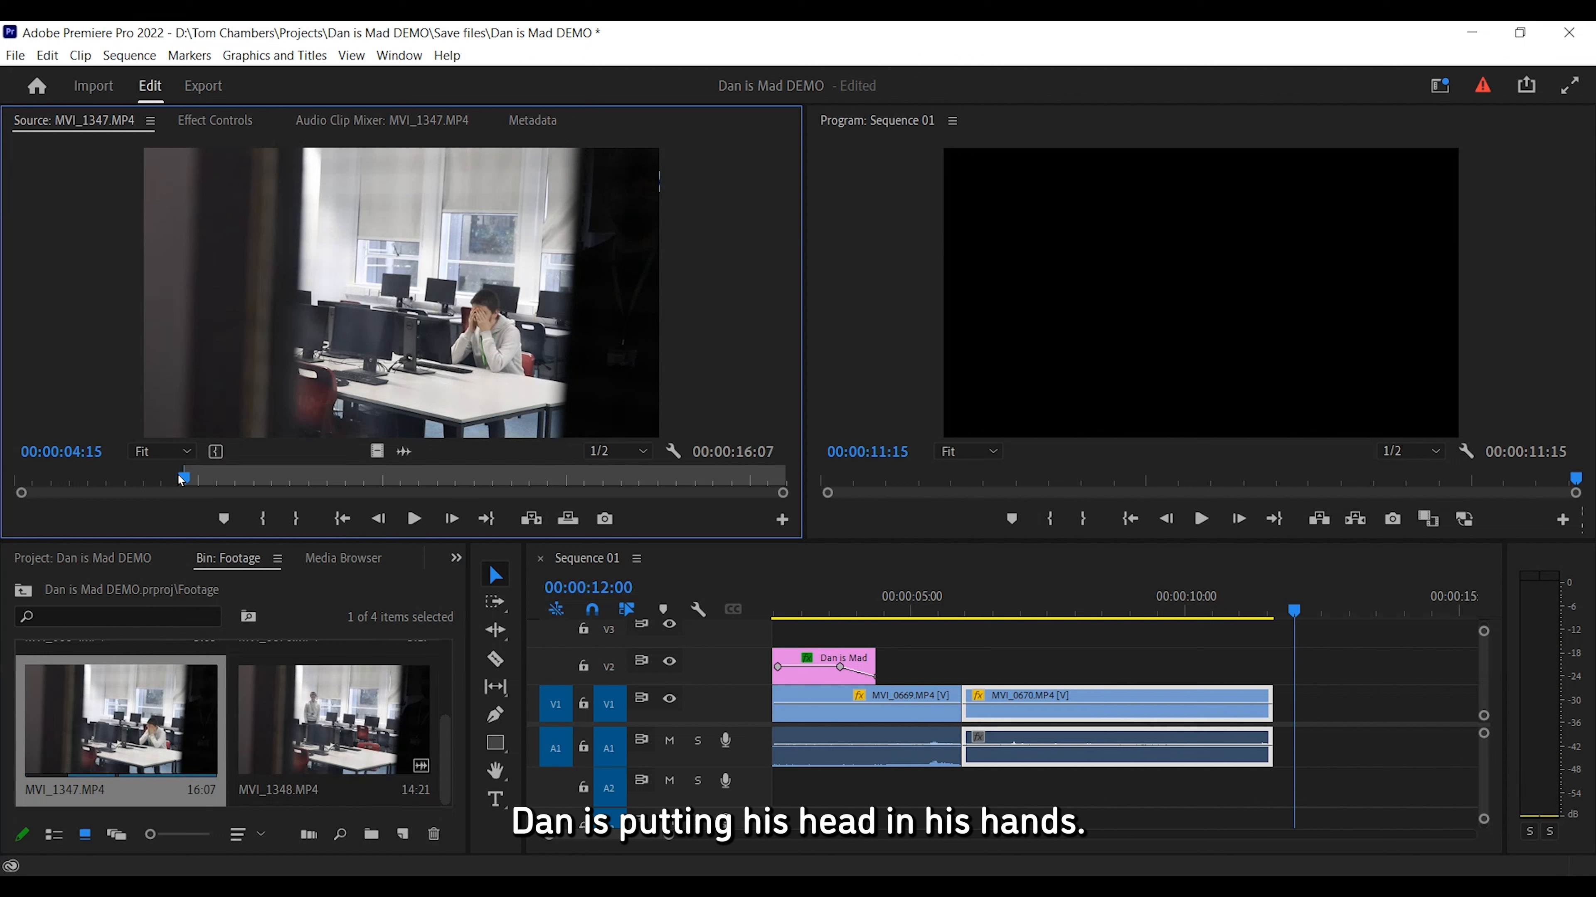
left_click_drag(189, 476, 608, 435)
key("o")
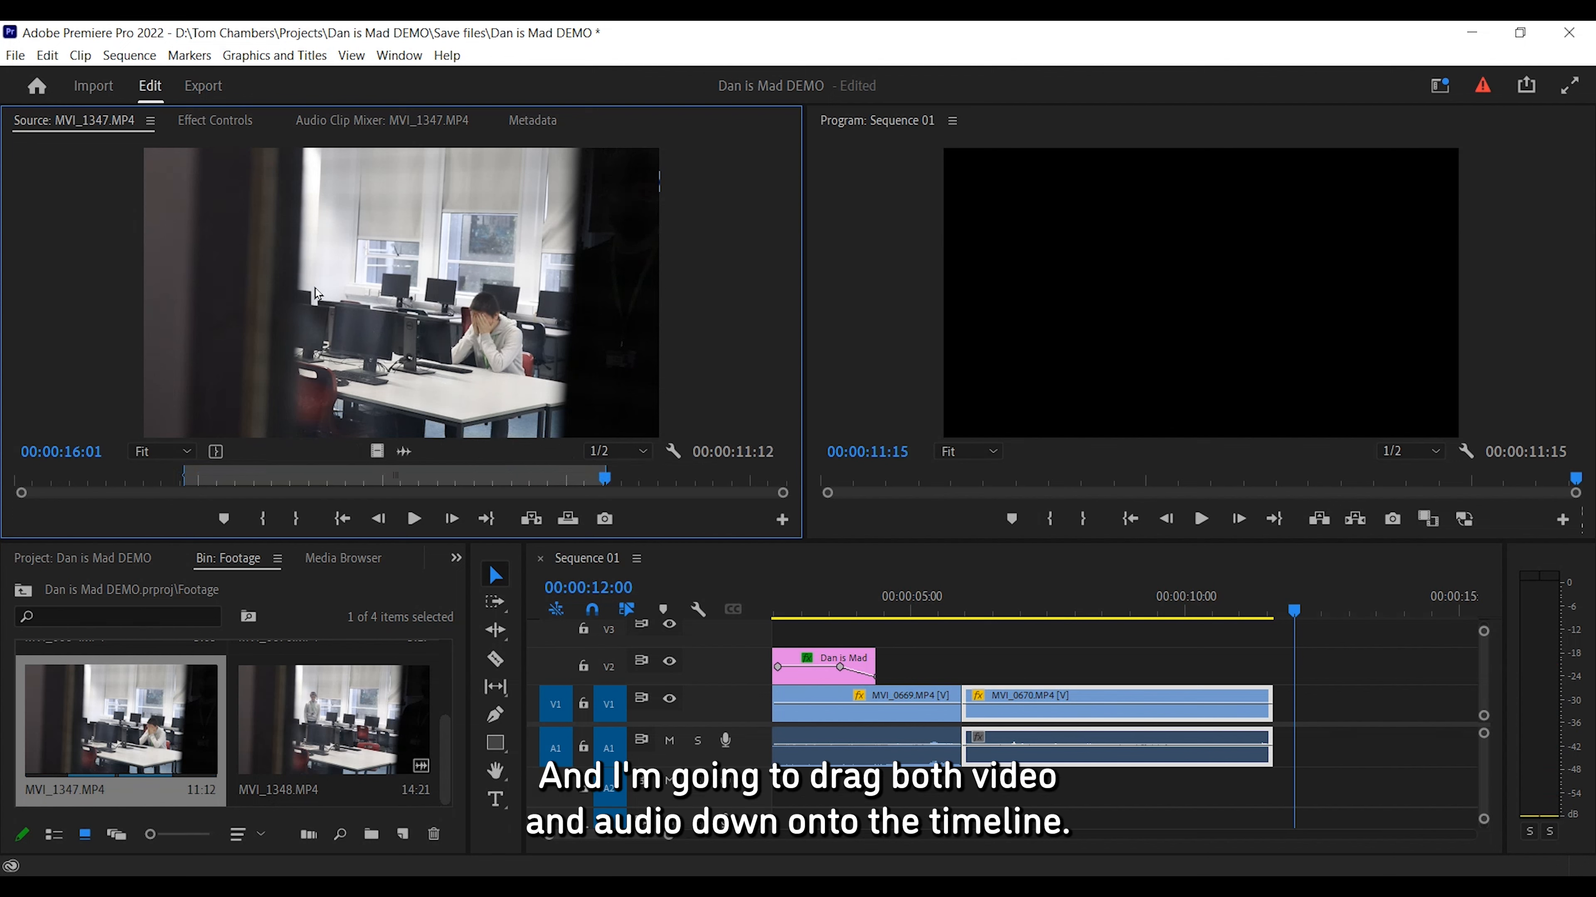
Add the marked MVI_1347.MP4 video and audio to the end of the sequence at 00:00:12:00.
left_click_drag(414, 344, 1304, 701)
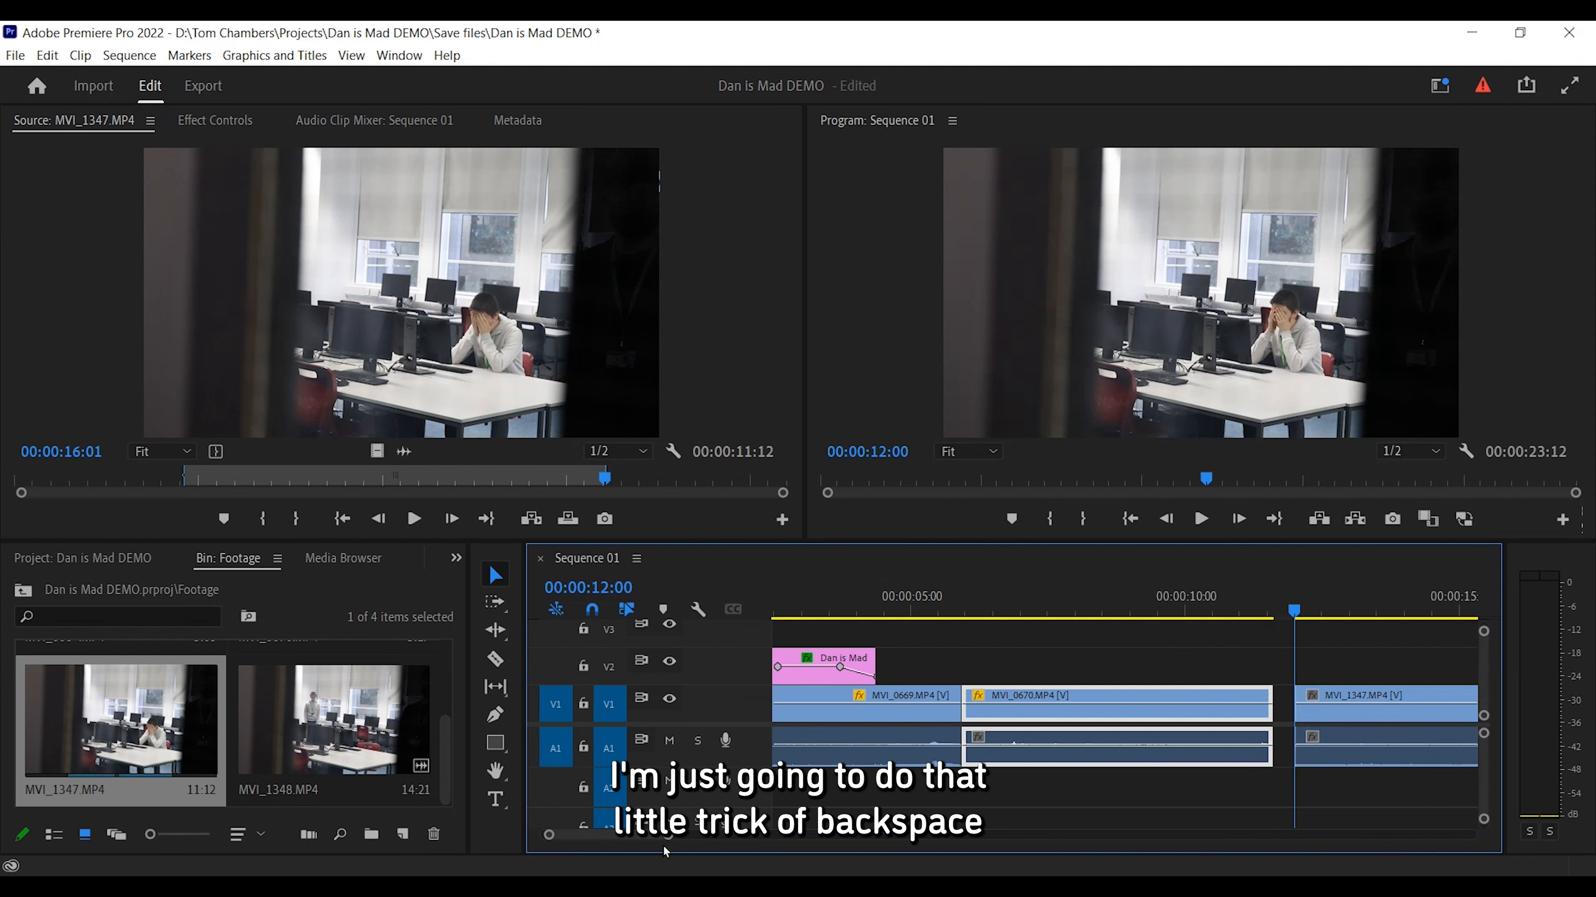
key("backslash")
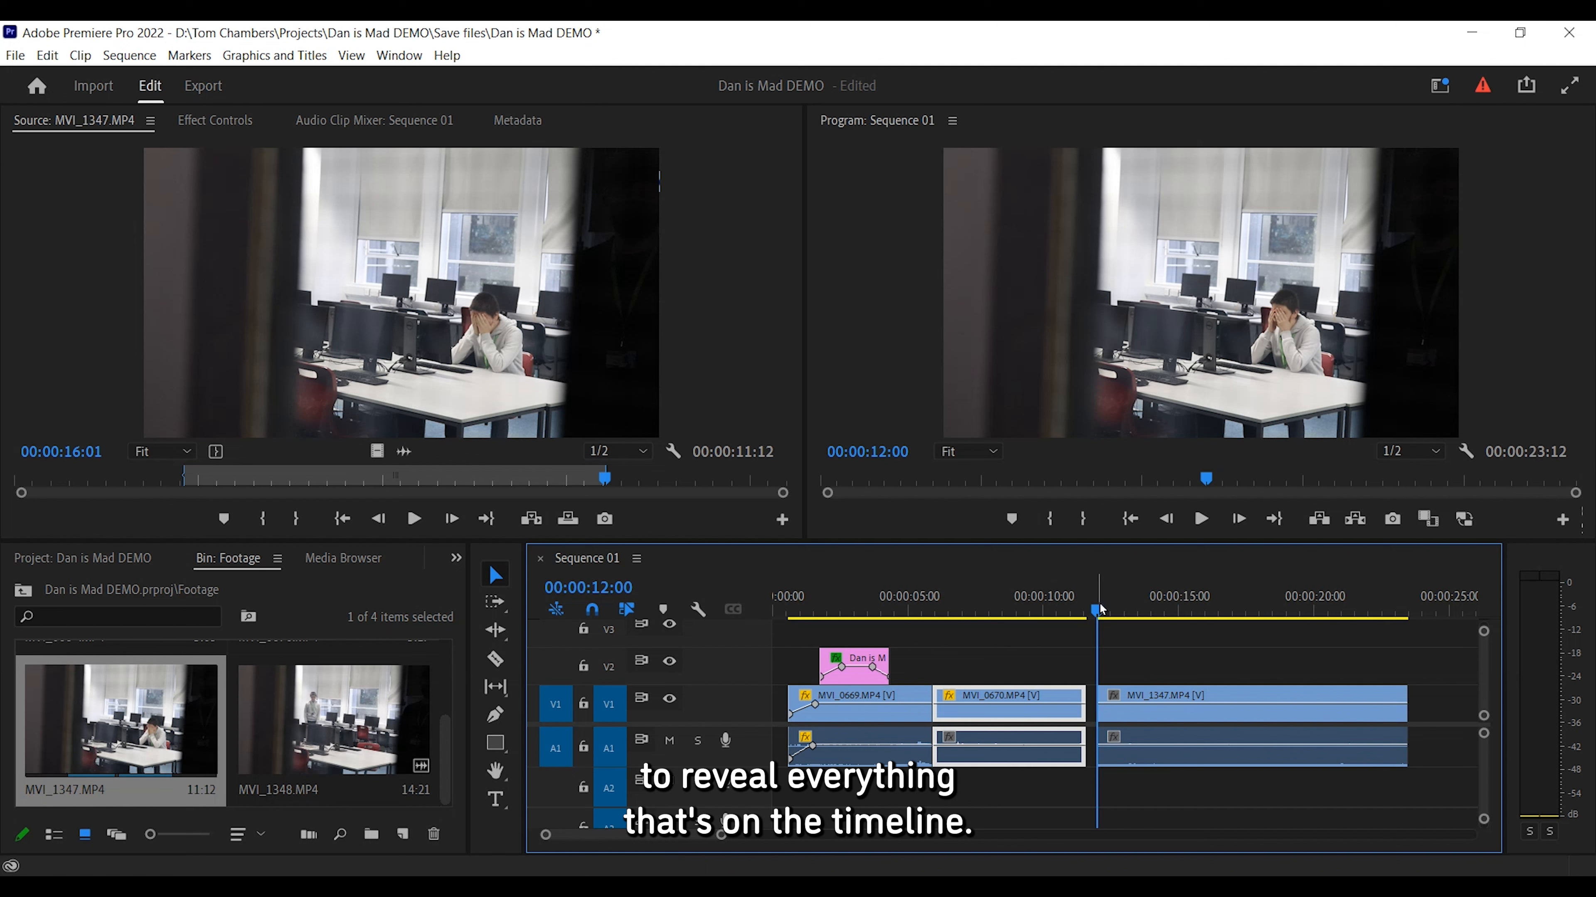
Open MVI_1348.MP4 and mark an in point at about 00:00:04:20 and an out point at about 00:00:13:06.
left_click_drag(1101, 608, 1139, 608)
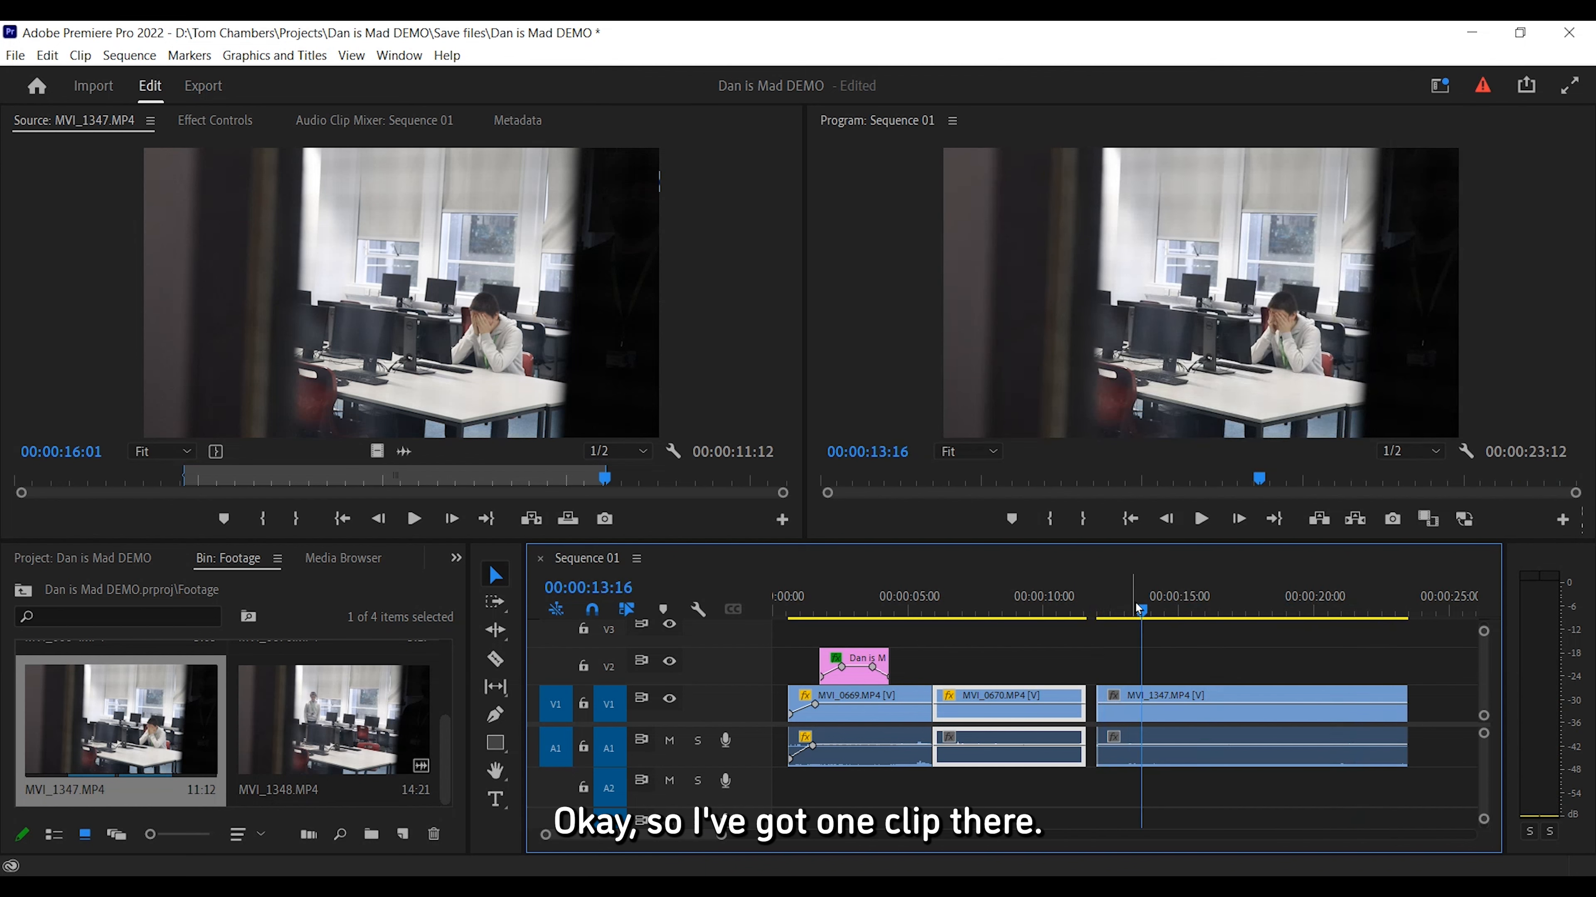
double_click(367, 685)
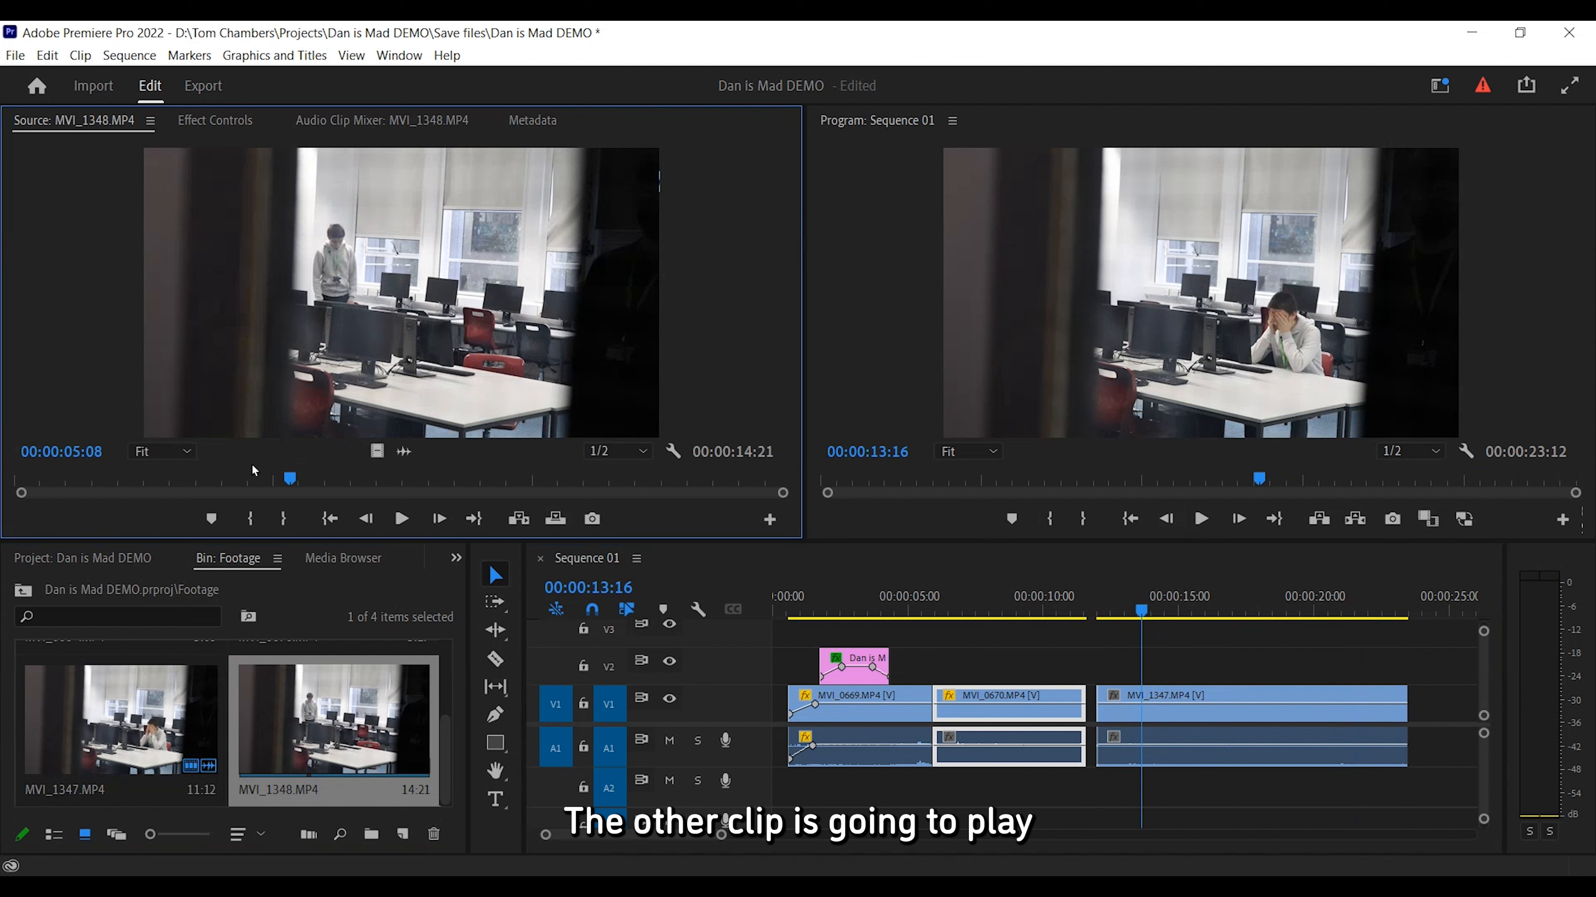
mouse_move(287, 479)
left_mouse_down()
mouse_move(136, 480)
mouse_move(262, 466)
left_mouse_up()
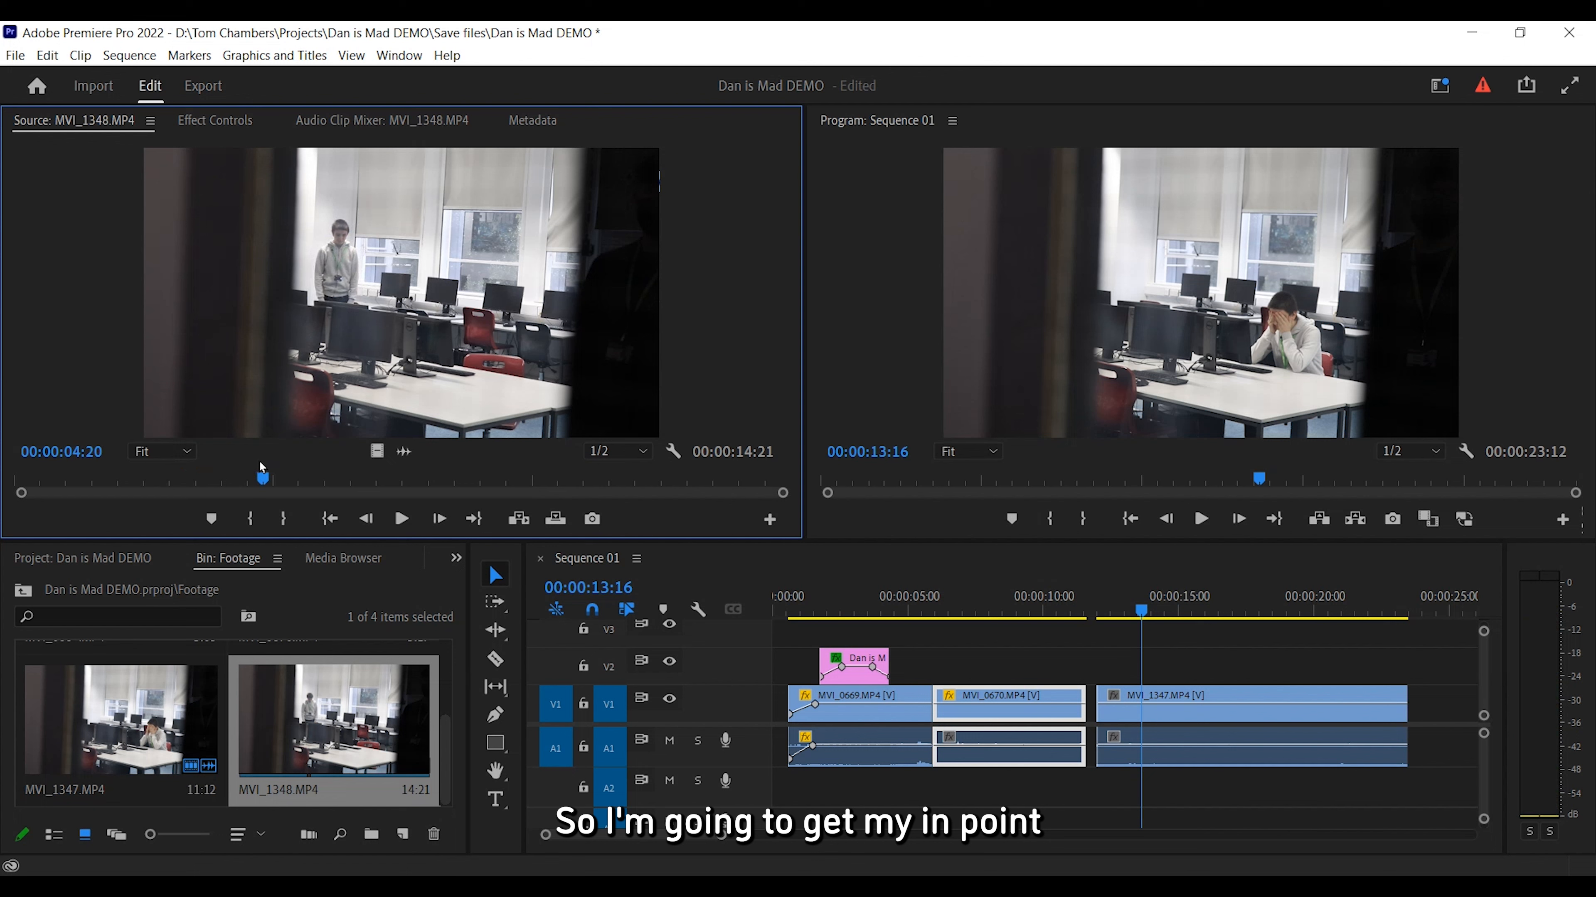
key("i")
key("space")
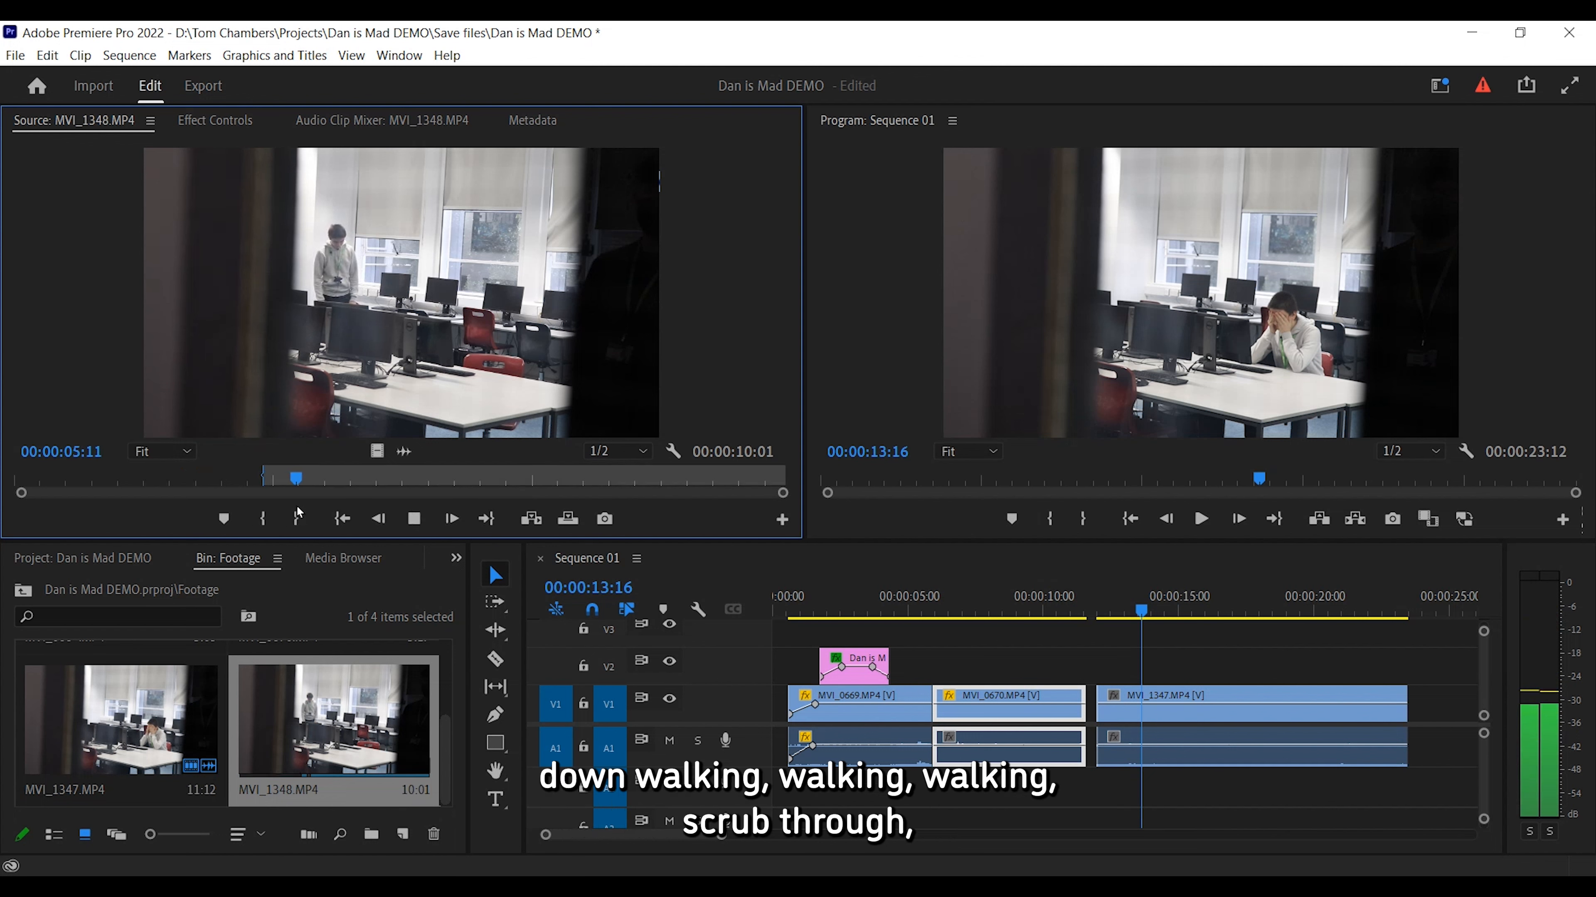
left_click(342, 480)
left_click_drag(350, 480, 702, 458)
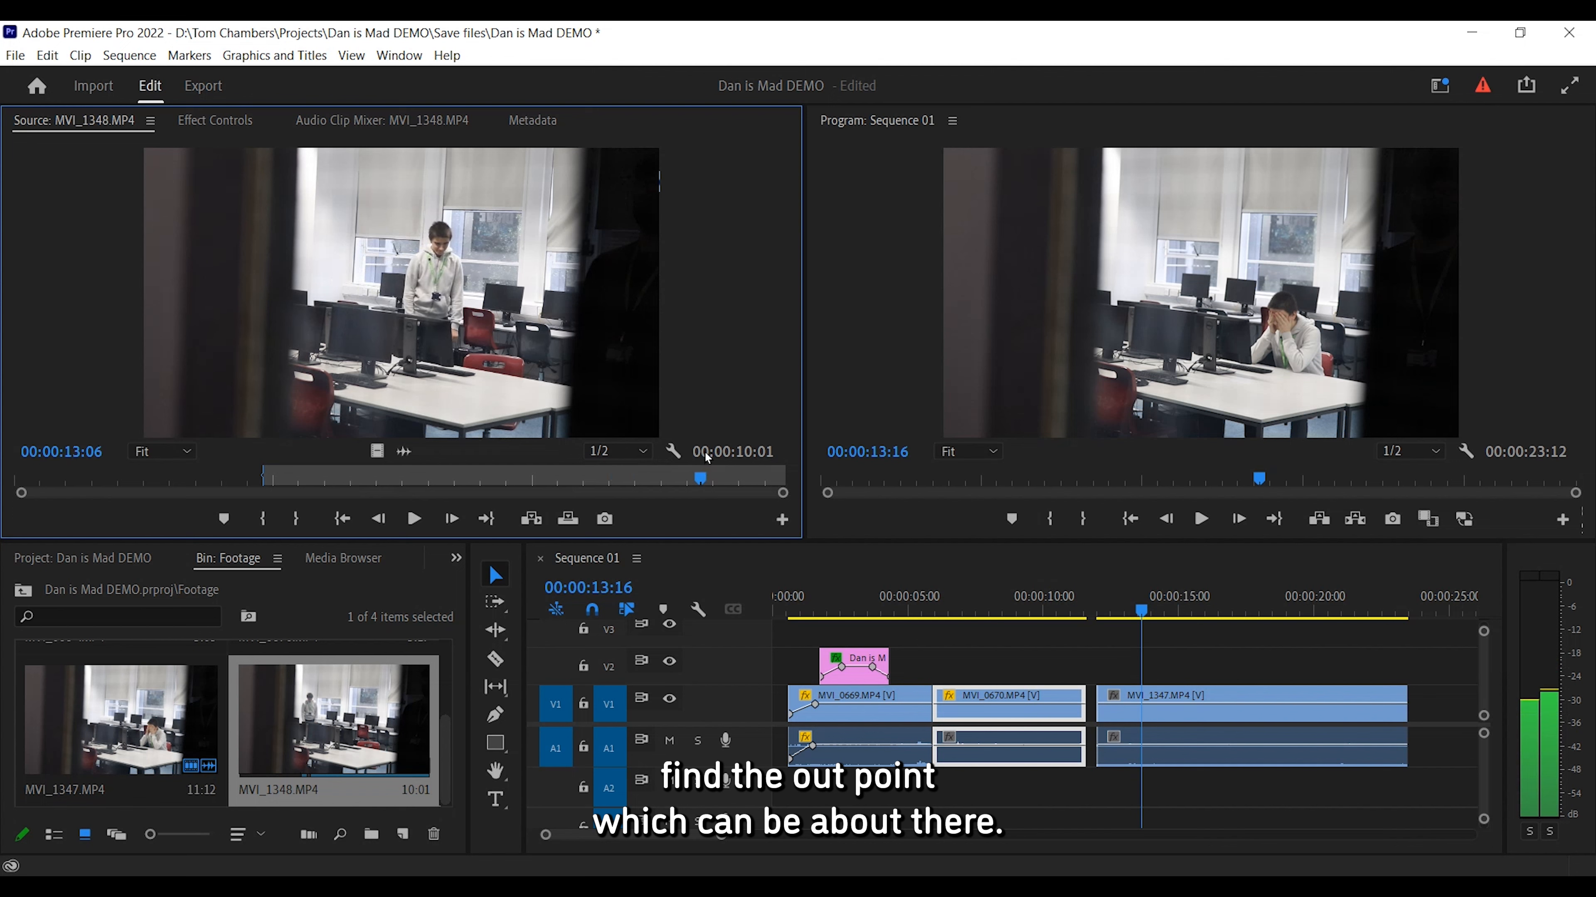
key("o")
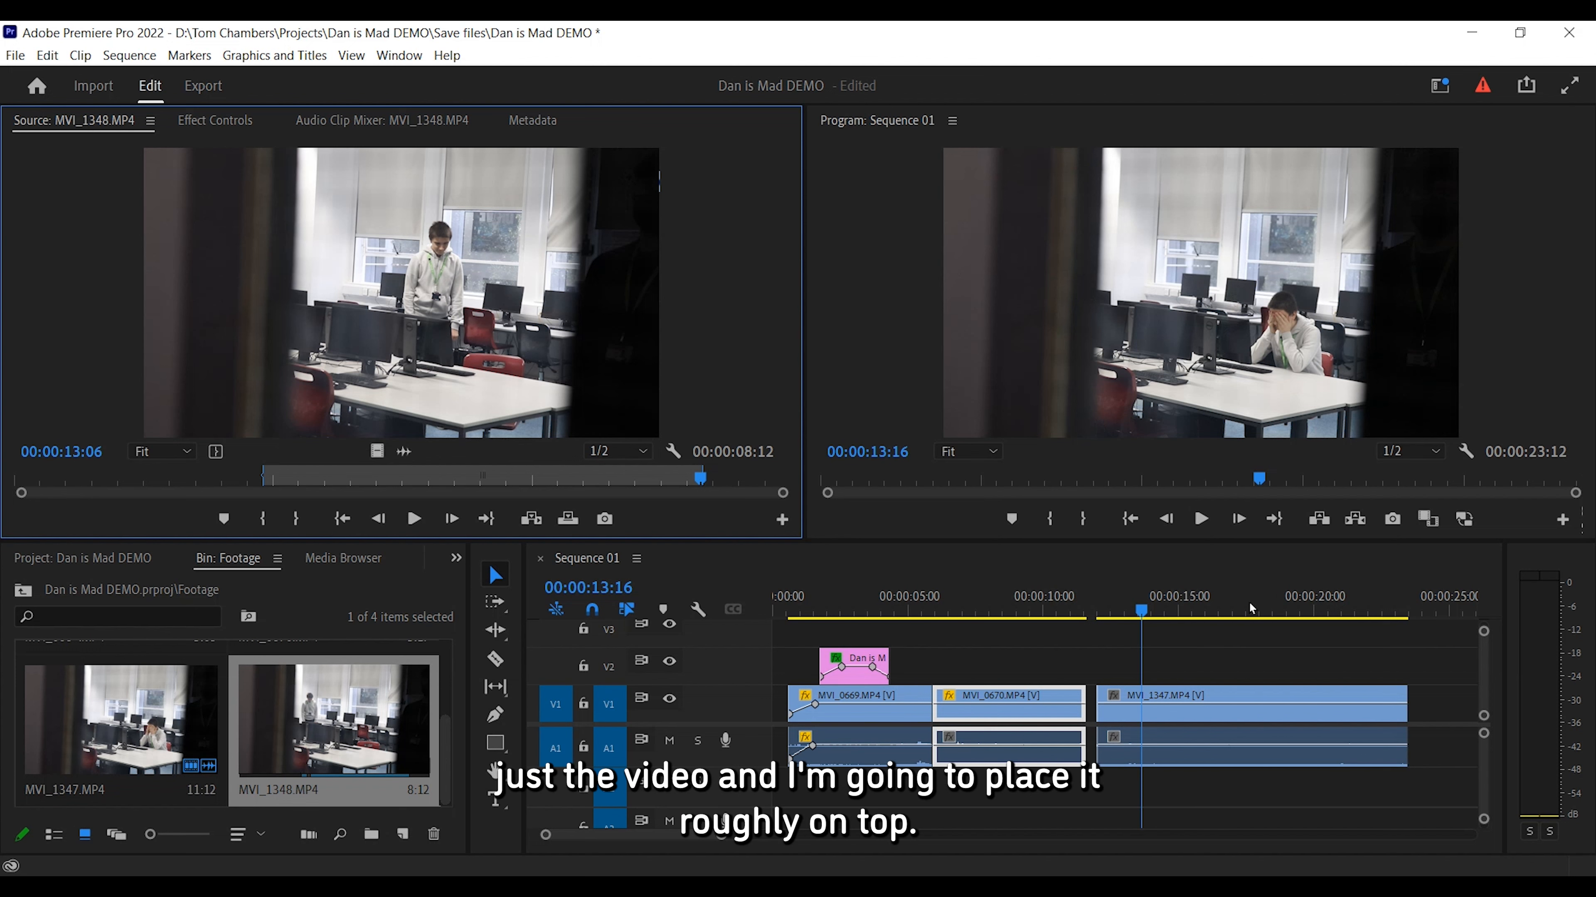
Overlay only the video of MVI_1348.MP4 on track V2 above MVI_1347, starting at about 00:00:13:16.
left_click_drag(1250, 609, 1165, 673)
left_click_drag(1151, 610, 1209, 609)
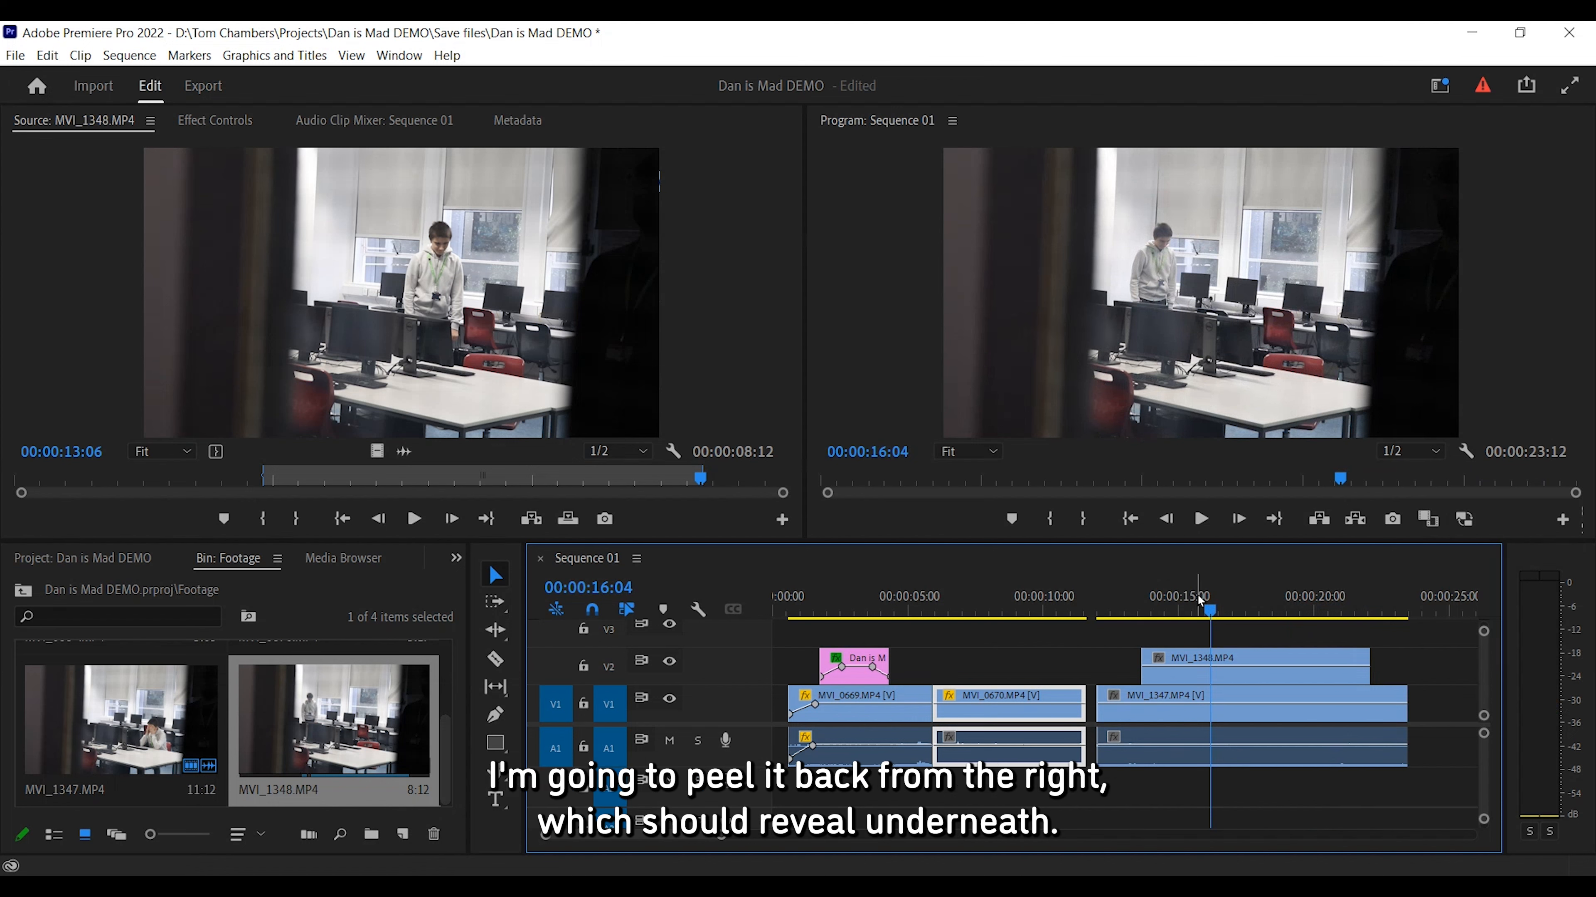
left_click_drag(1208, 615, 1384, 635)
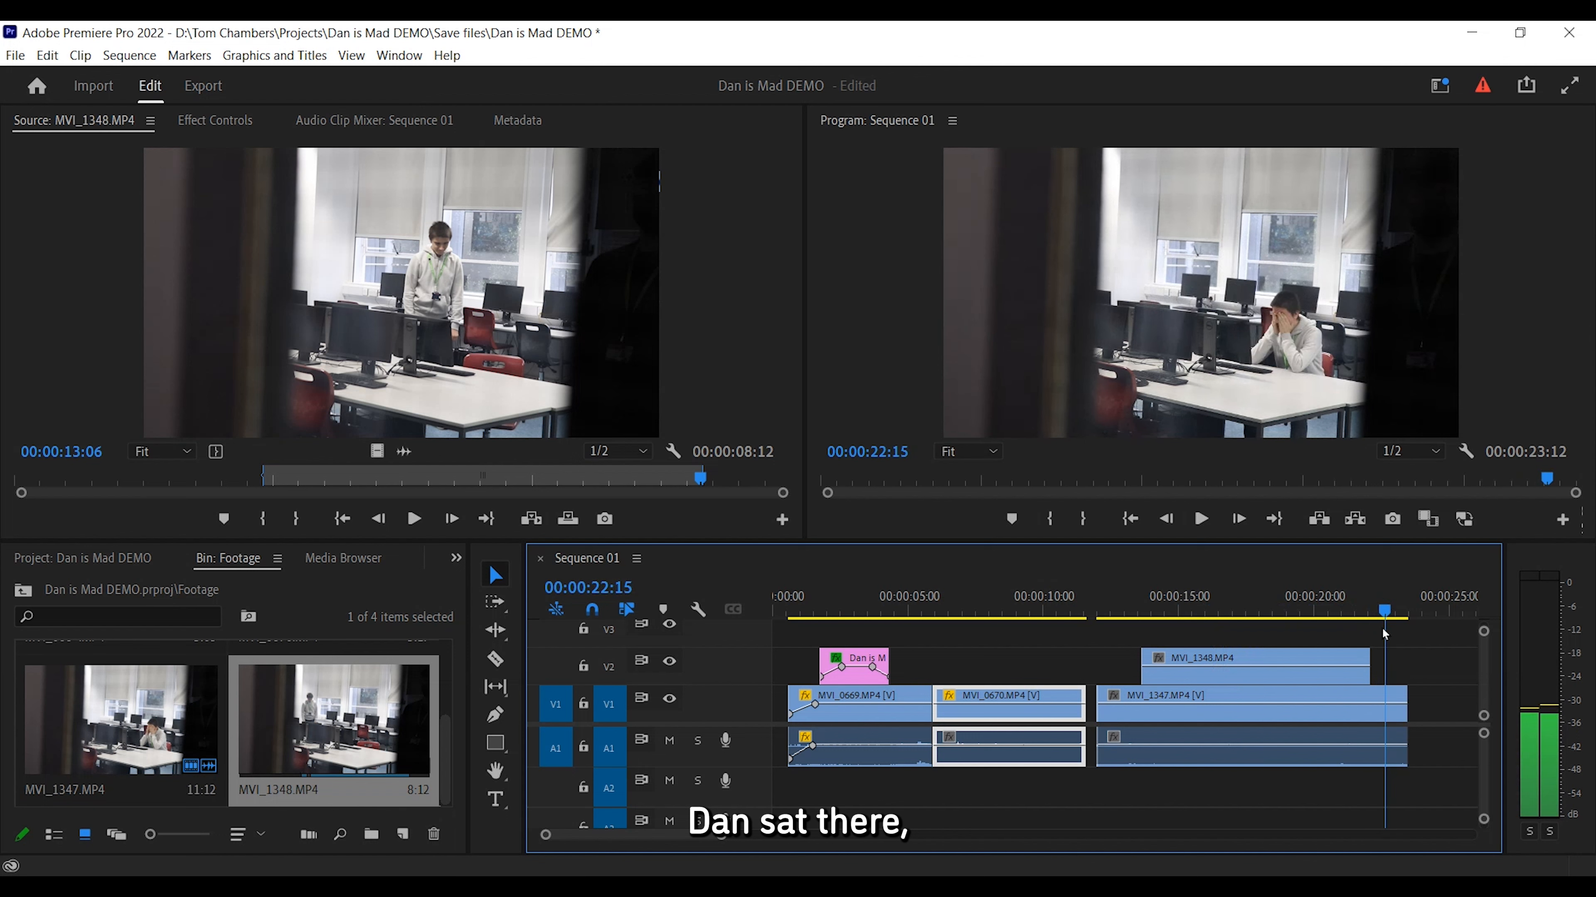
left_click(1268, 611)
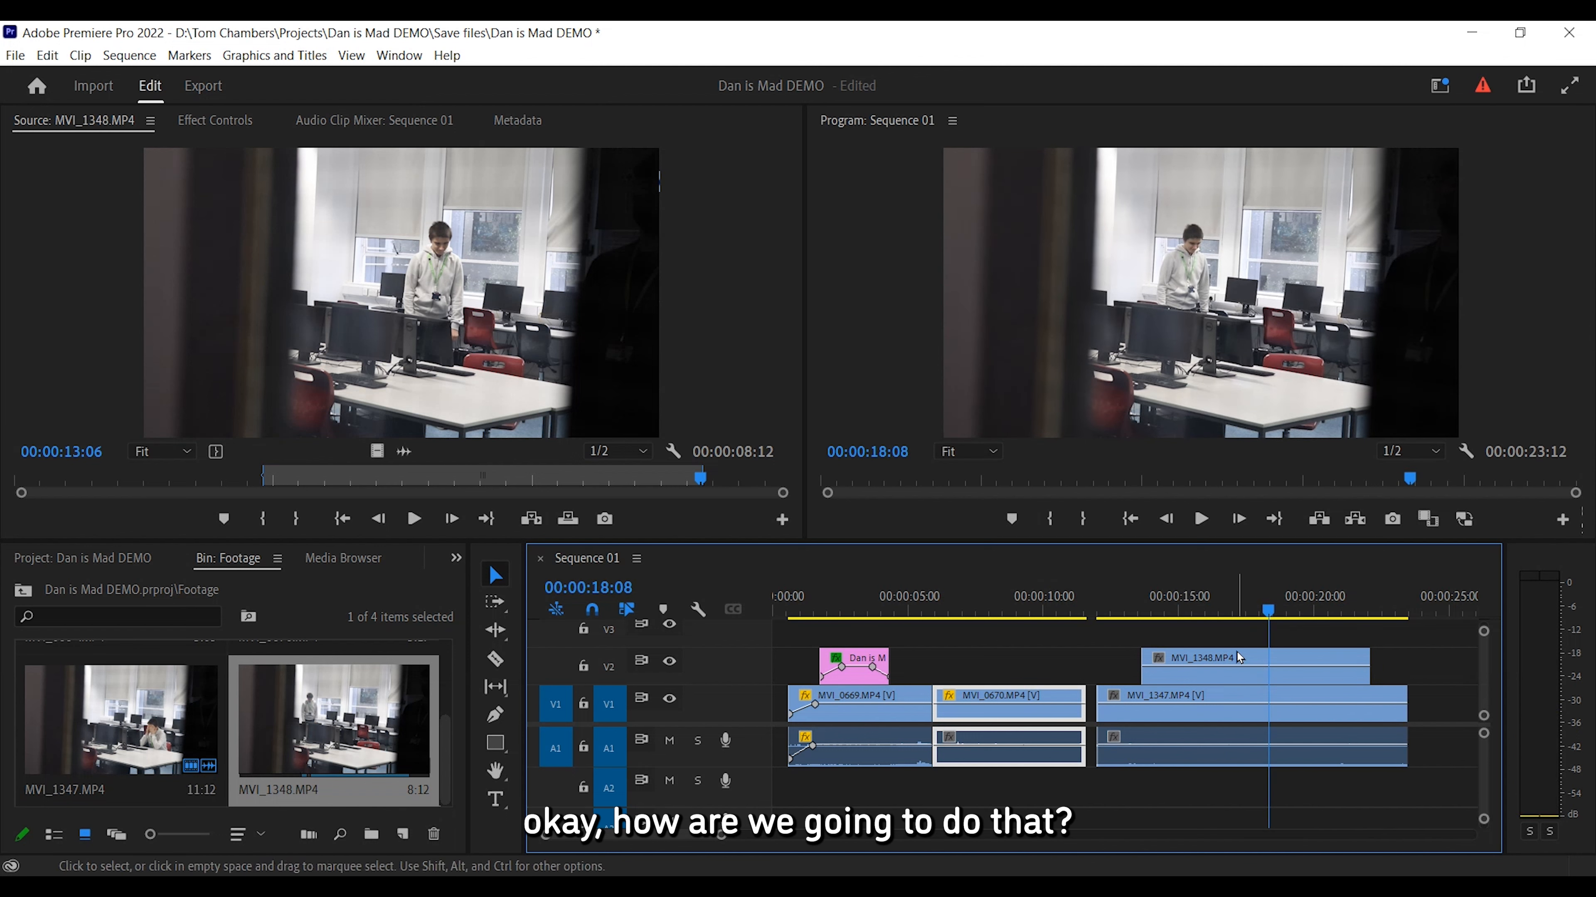
Select the MVI_1348.MP4 clip on V2 and show its Effect Controls.
left_click(1195, 658)
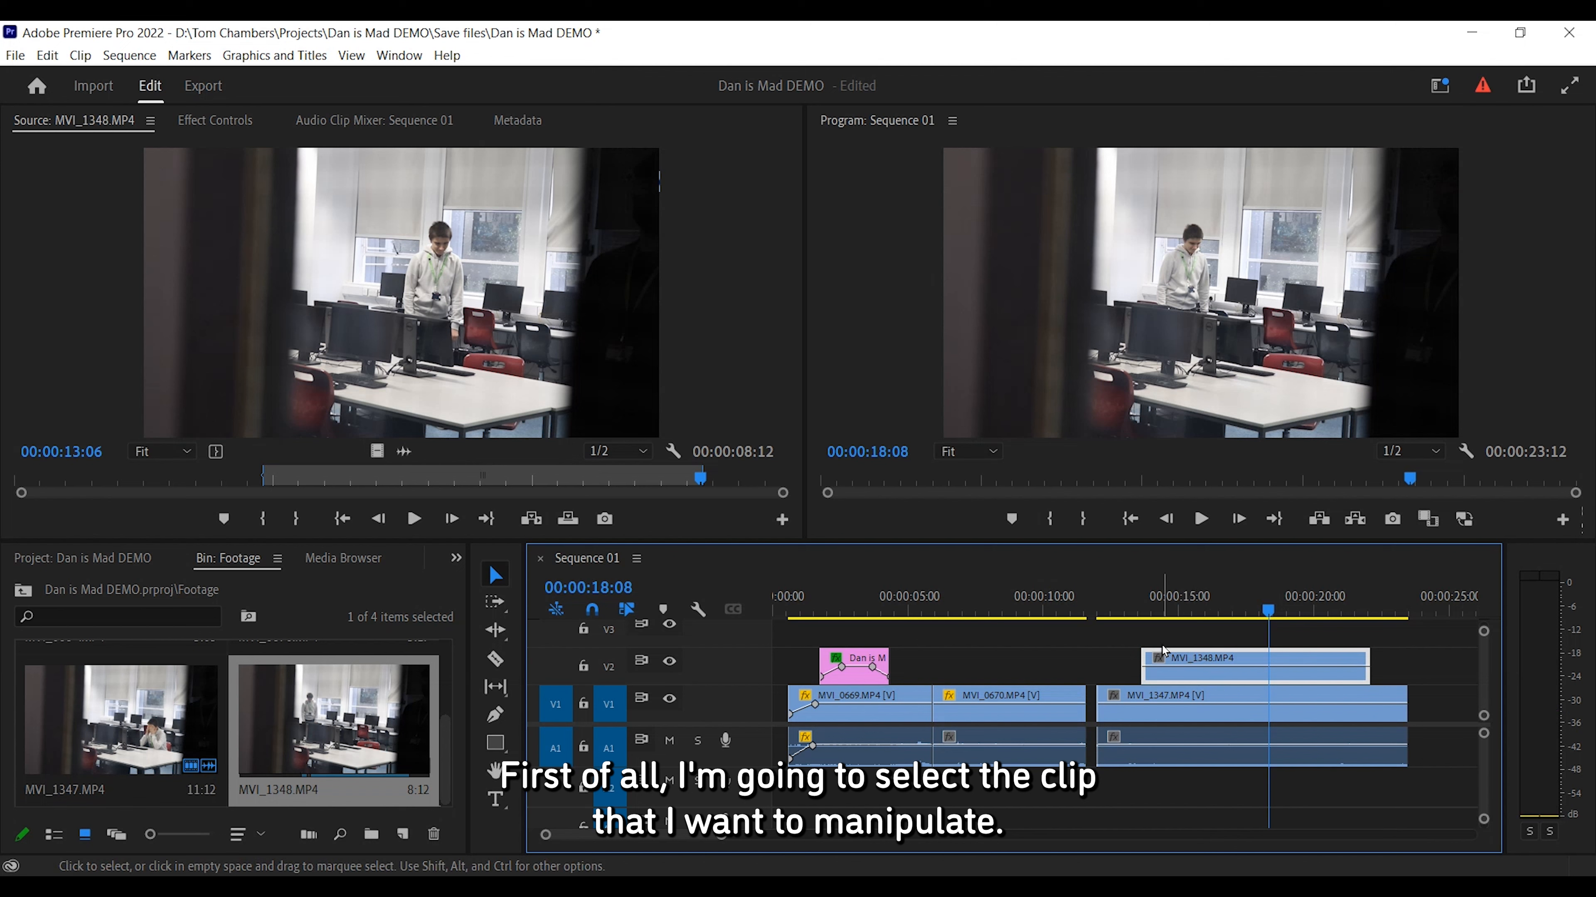
left_click(212, 122)
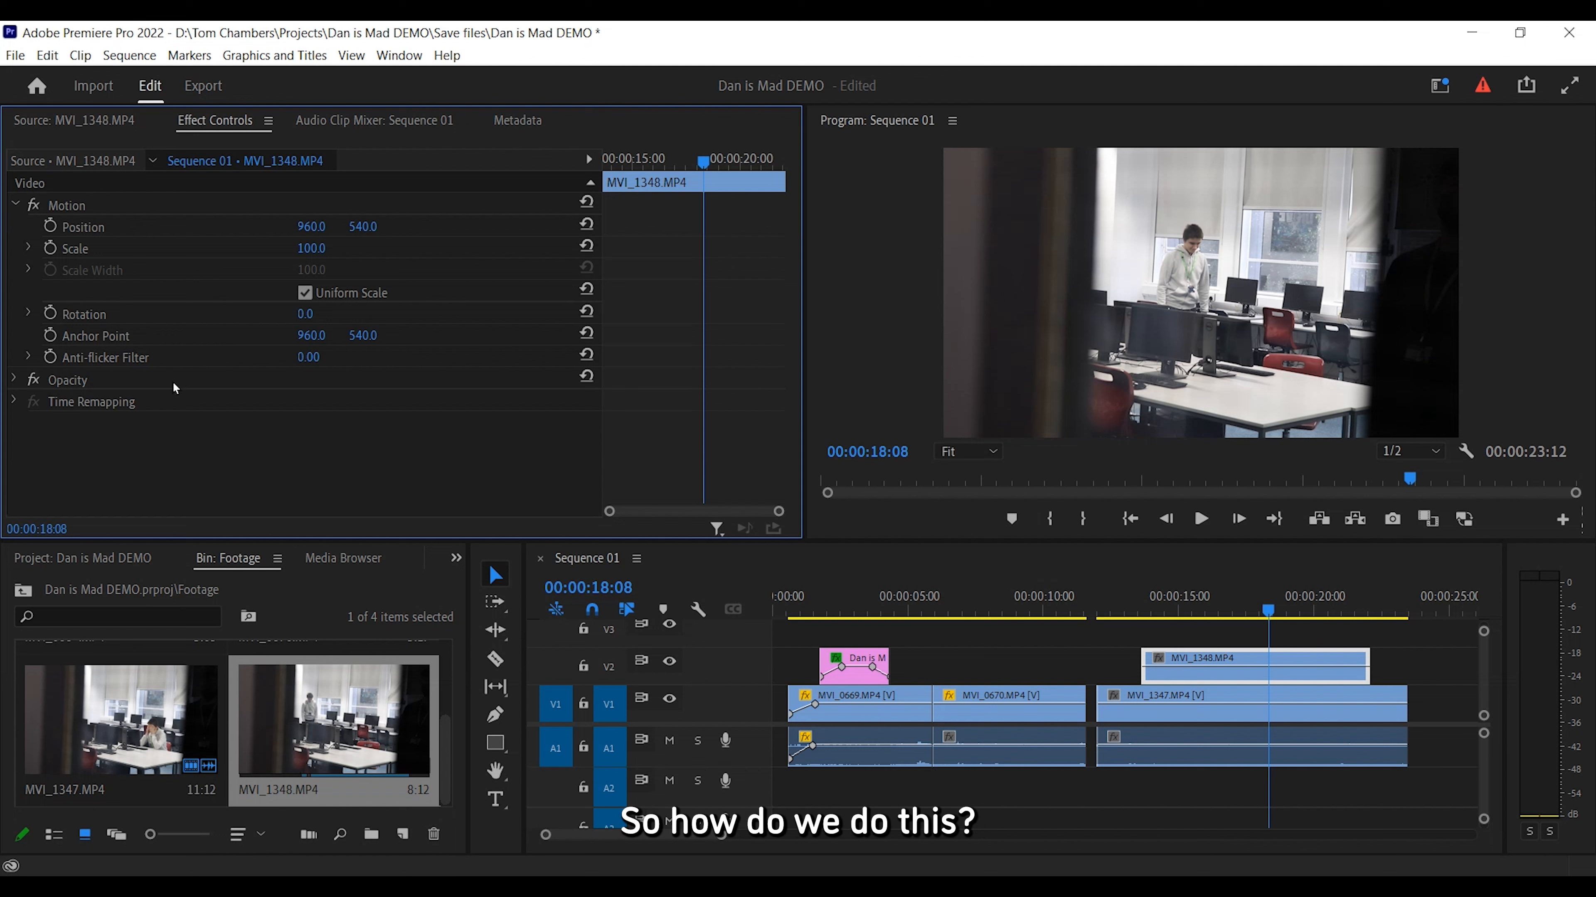
Open the Effects panel in the project panel area.
left_click(457, 559)
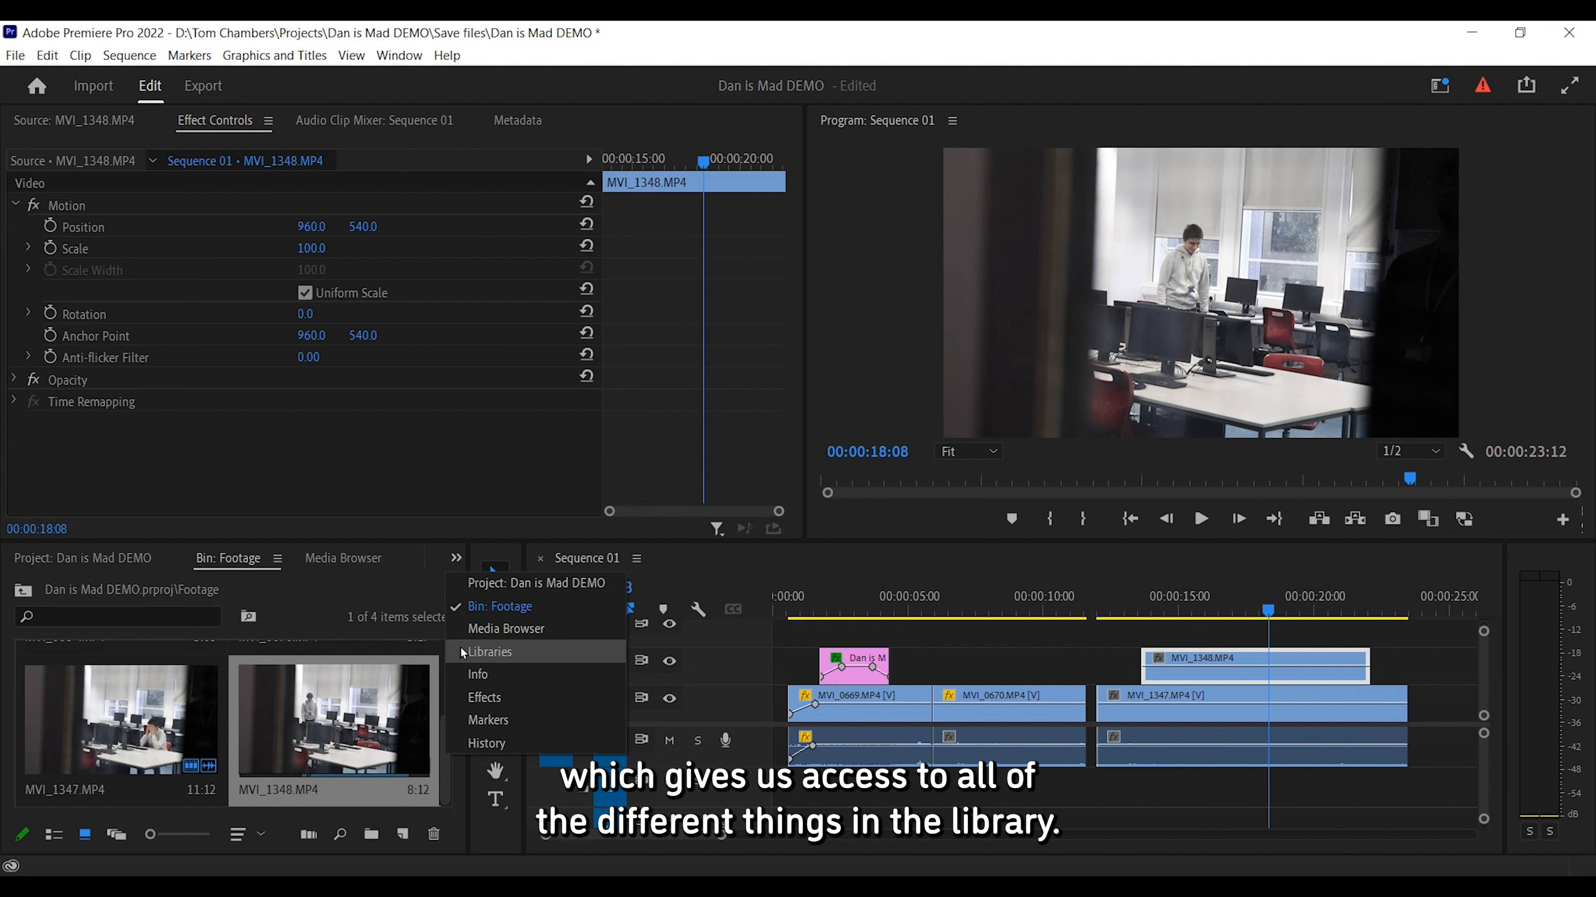
left_click(491, 698)
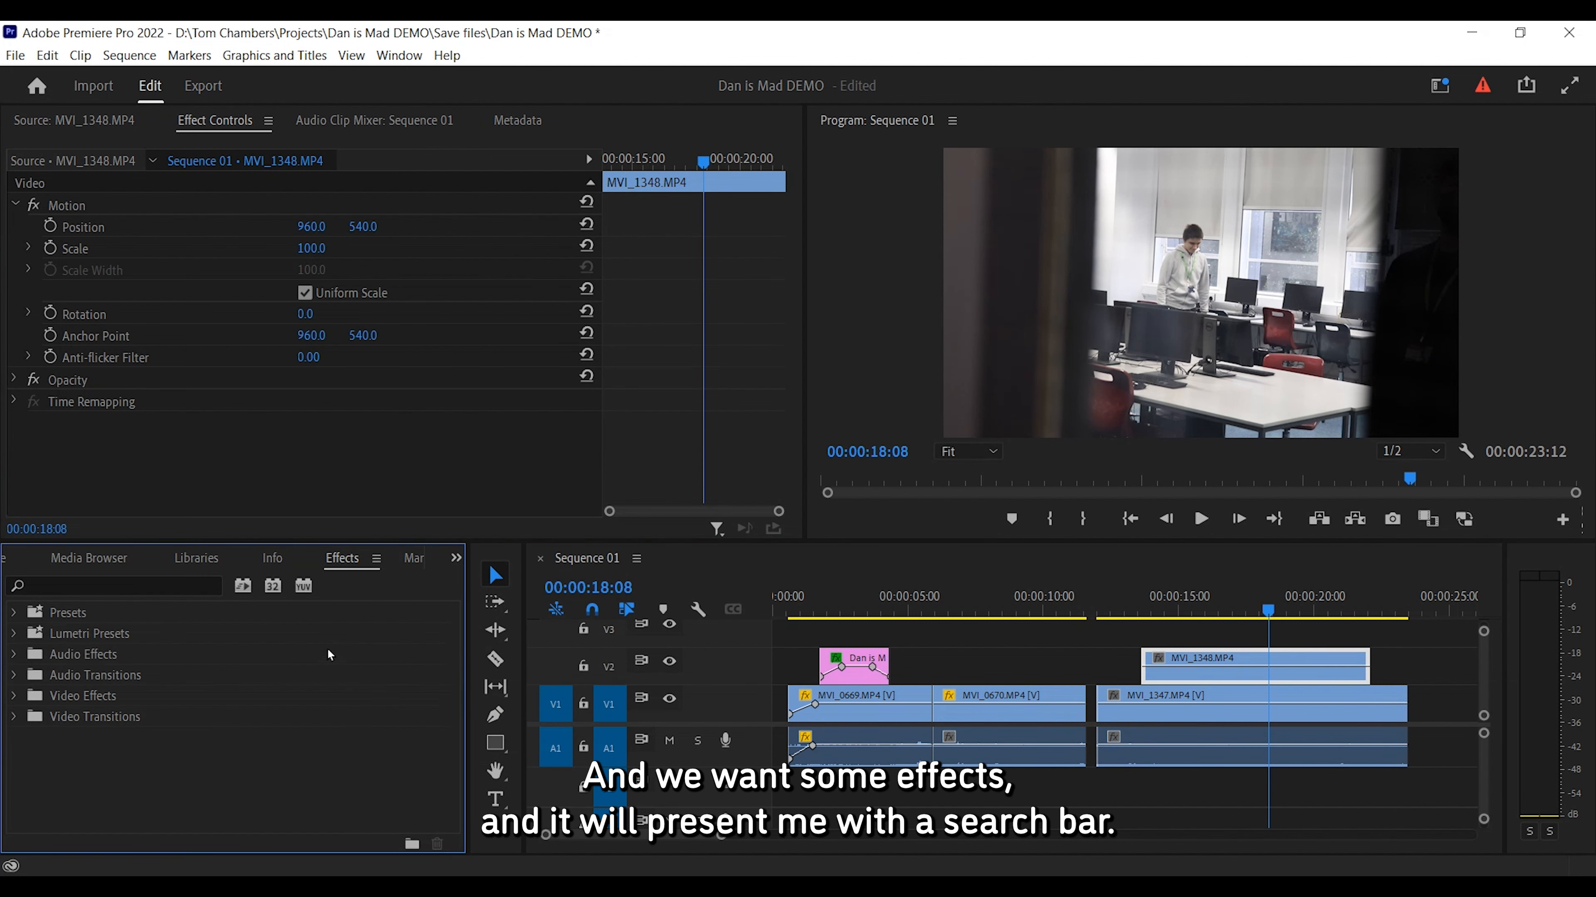
left_click(81, 578)
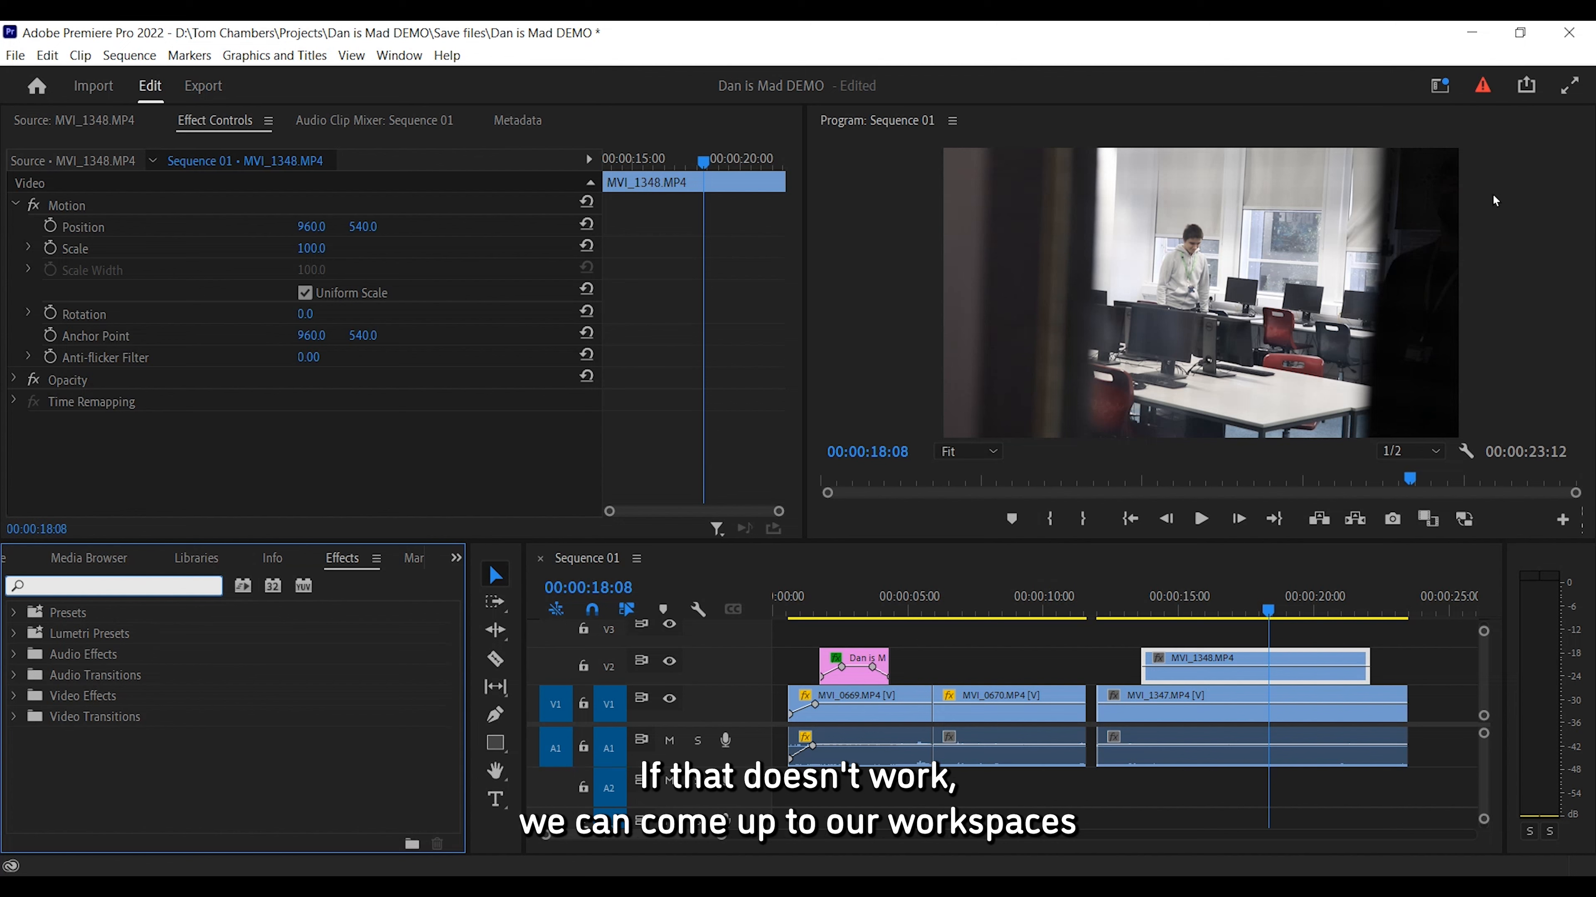
Switch to the Effects workspace and search the effects for crop.
left_click(1437, 87)
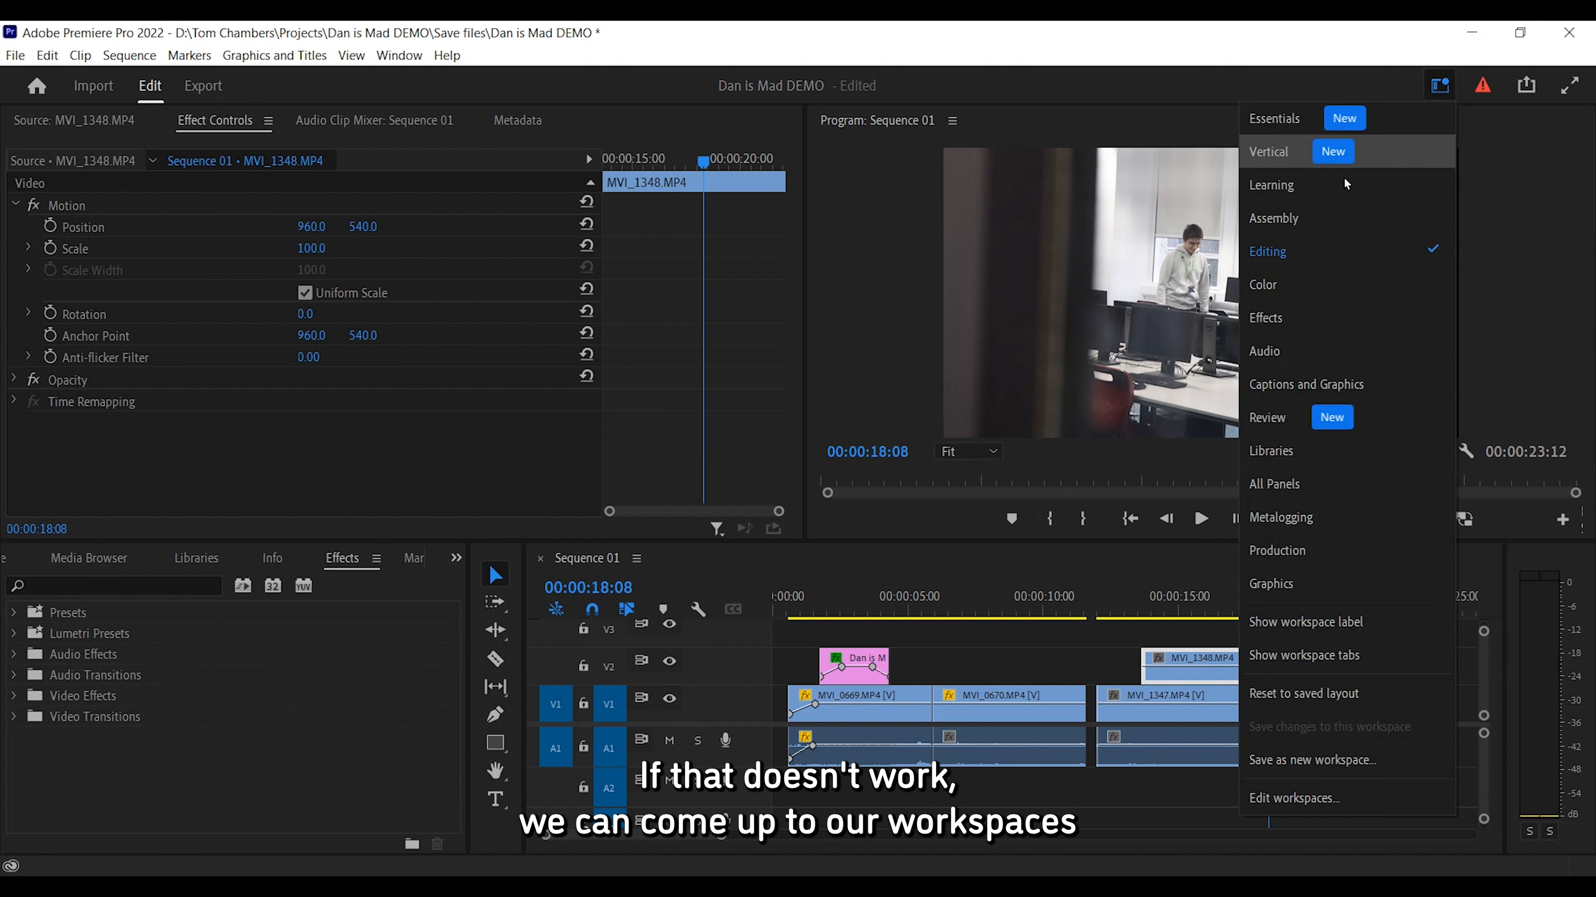
left_click(1308, 312)
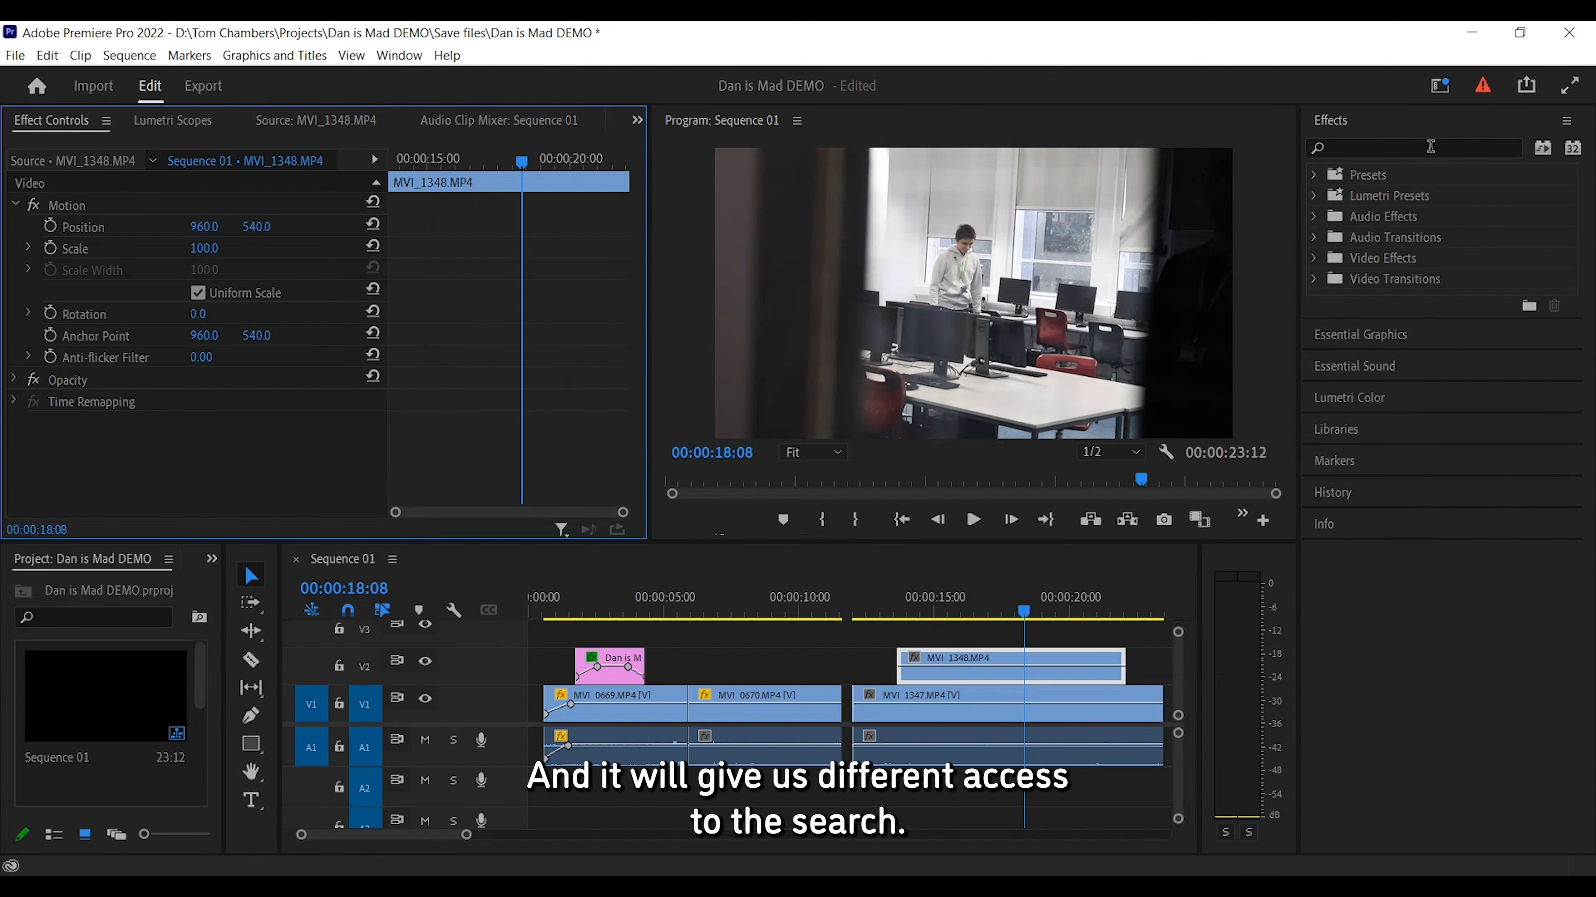
left_click(1412, 146)
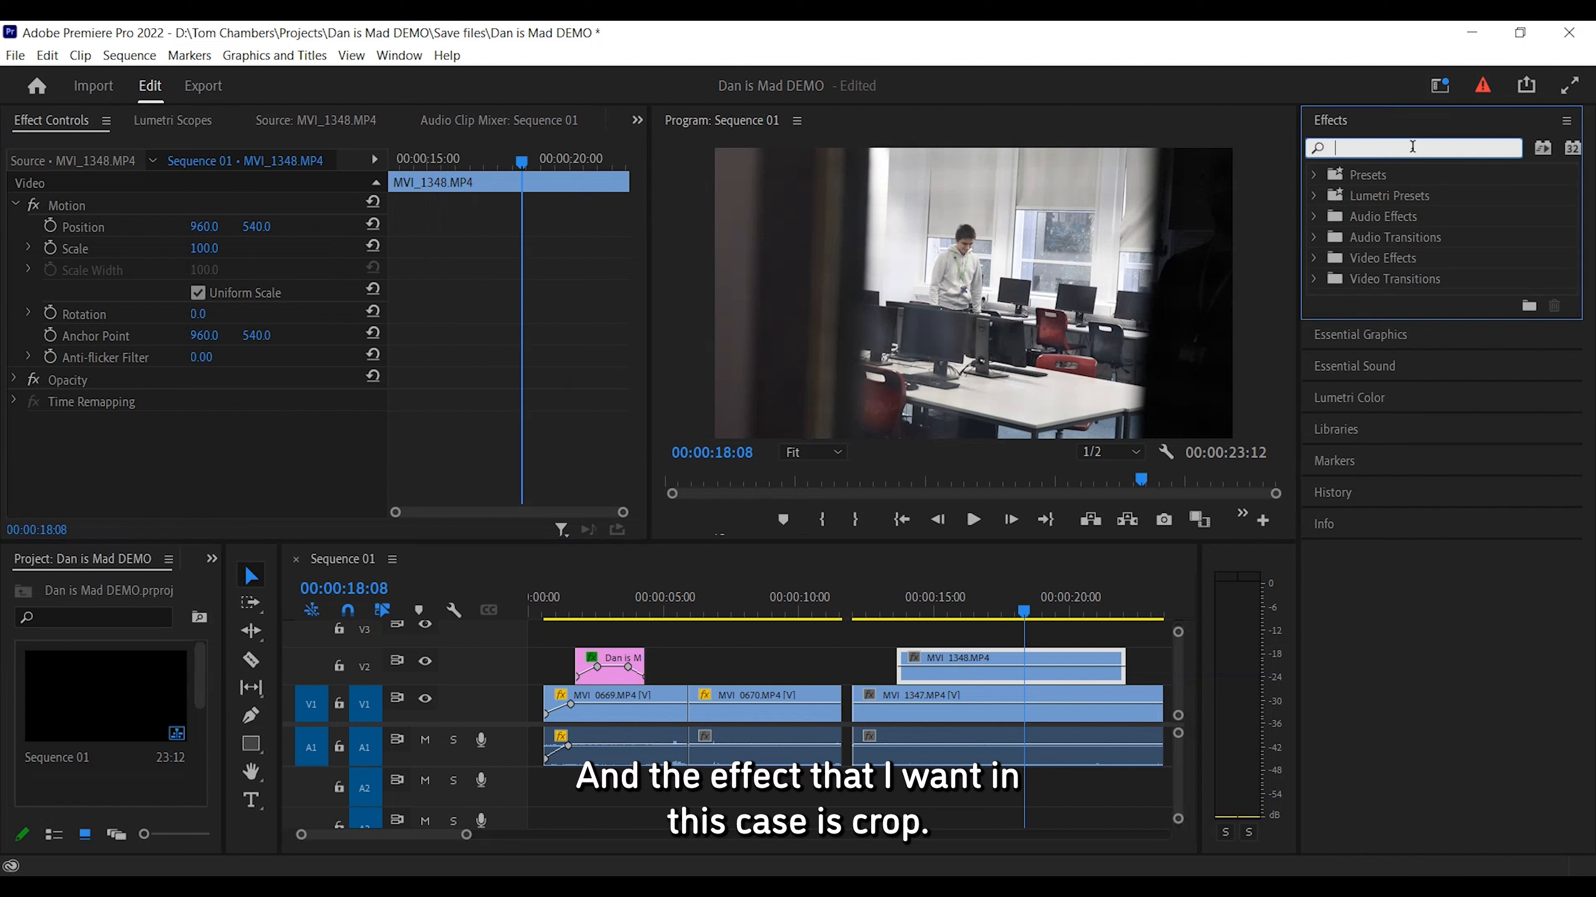
type("crop")
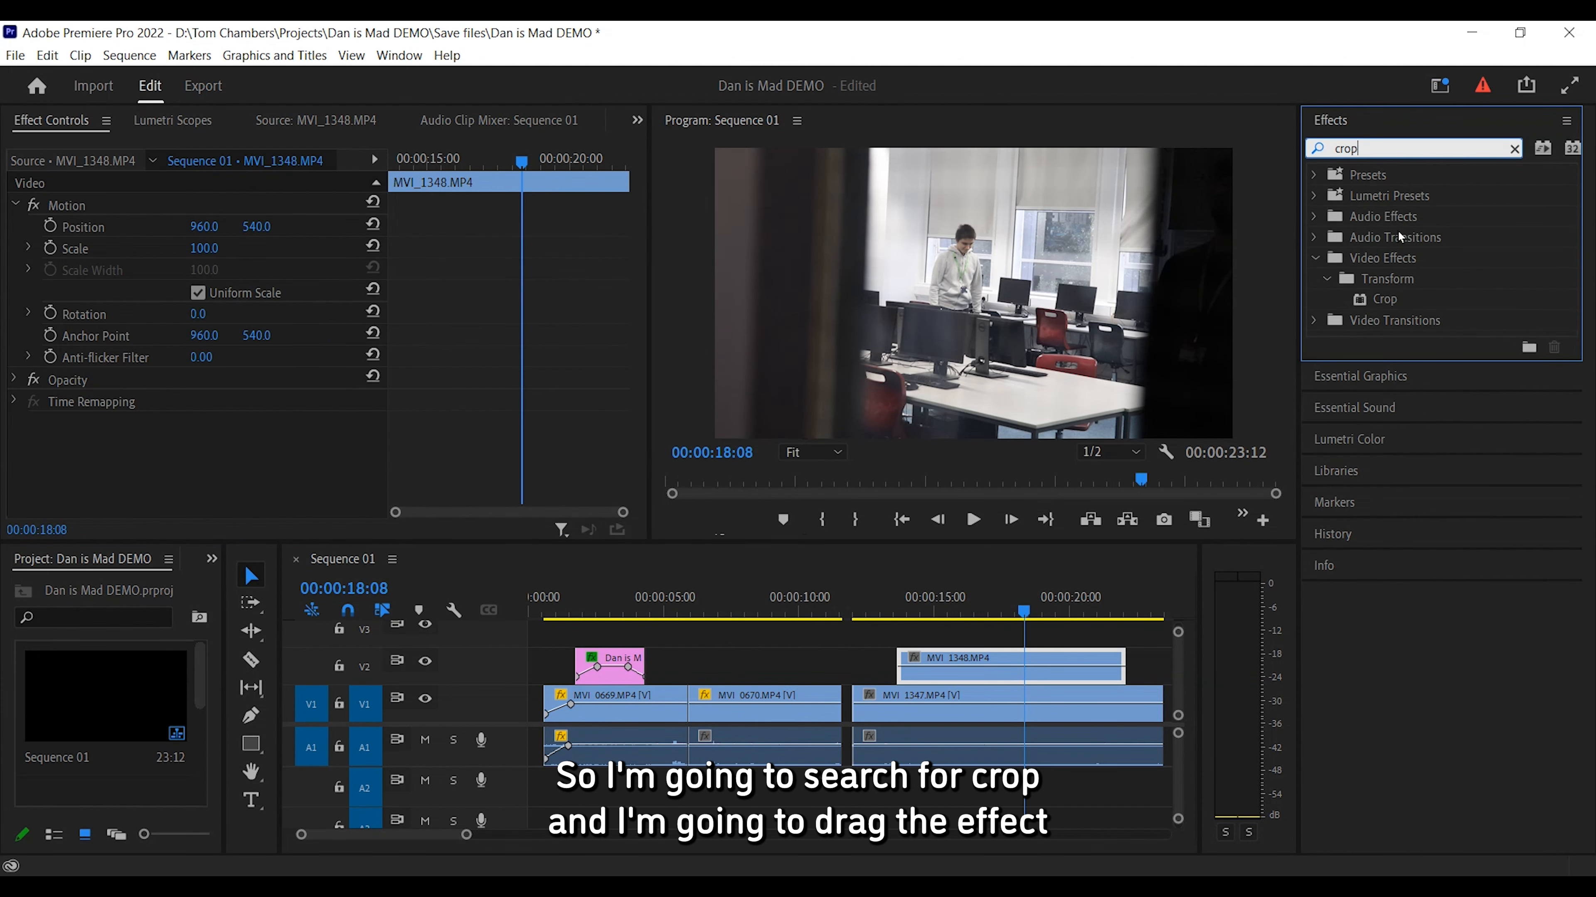
Apply the Crop effect to the selected MVI_1348.MP4 clip.
left_click_drag(1386, 304, 1096, 452)
left_click_drag(968, 626, 962, 661)
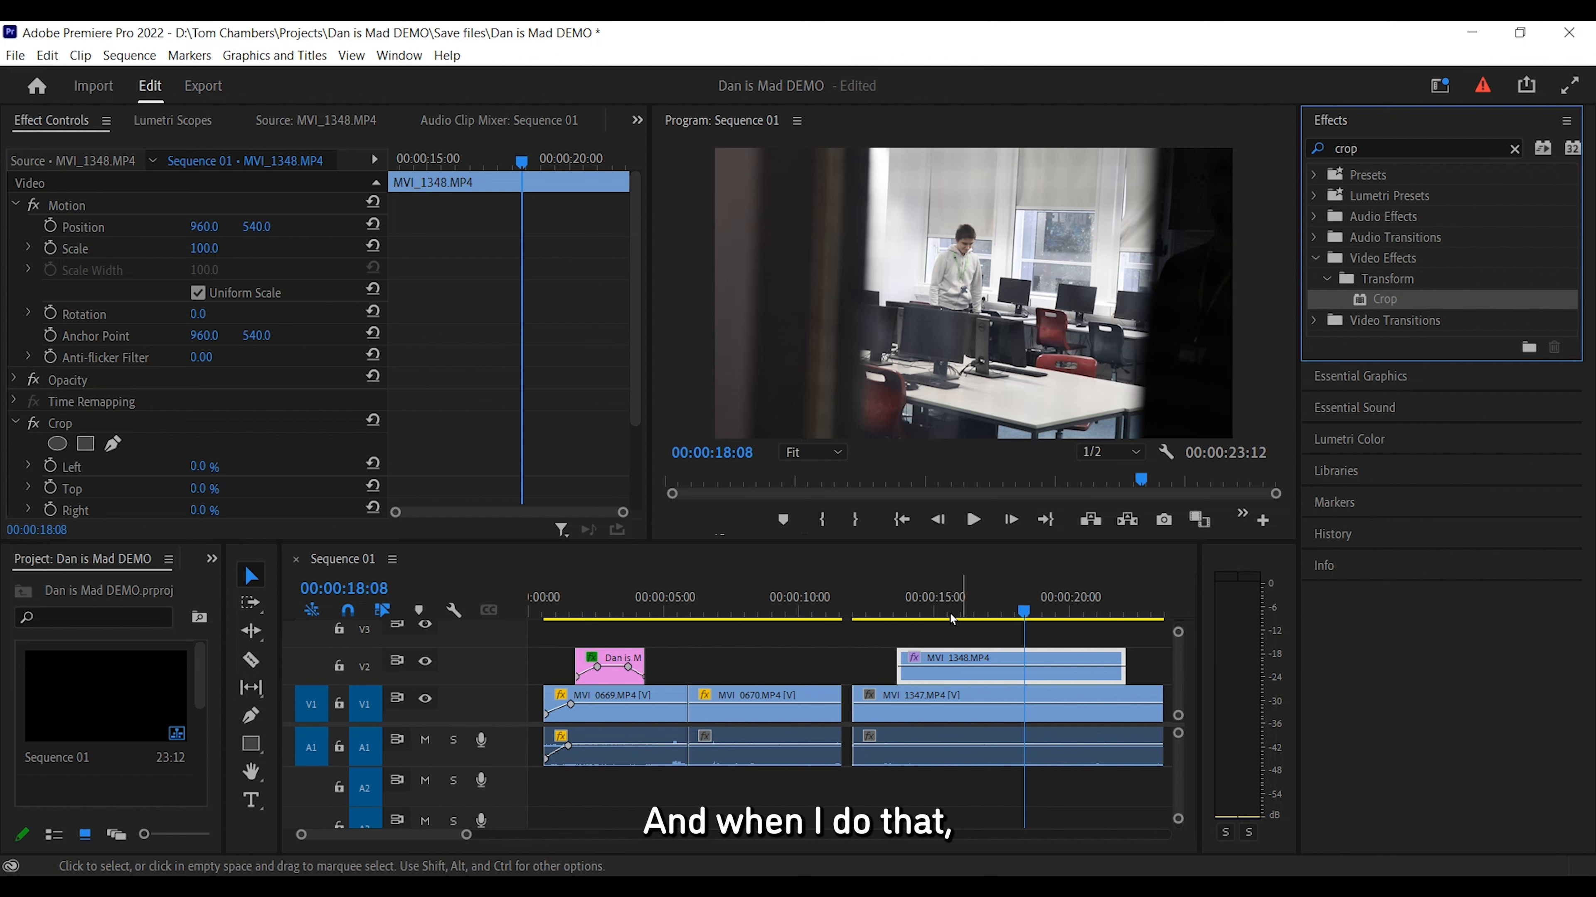
Set the Crop effect's Right value to 41.0% on the overlay clip at 00:00:18:00.
left_click(11, 204)
left_click(15, 204)
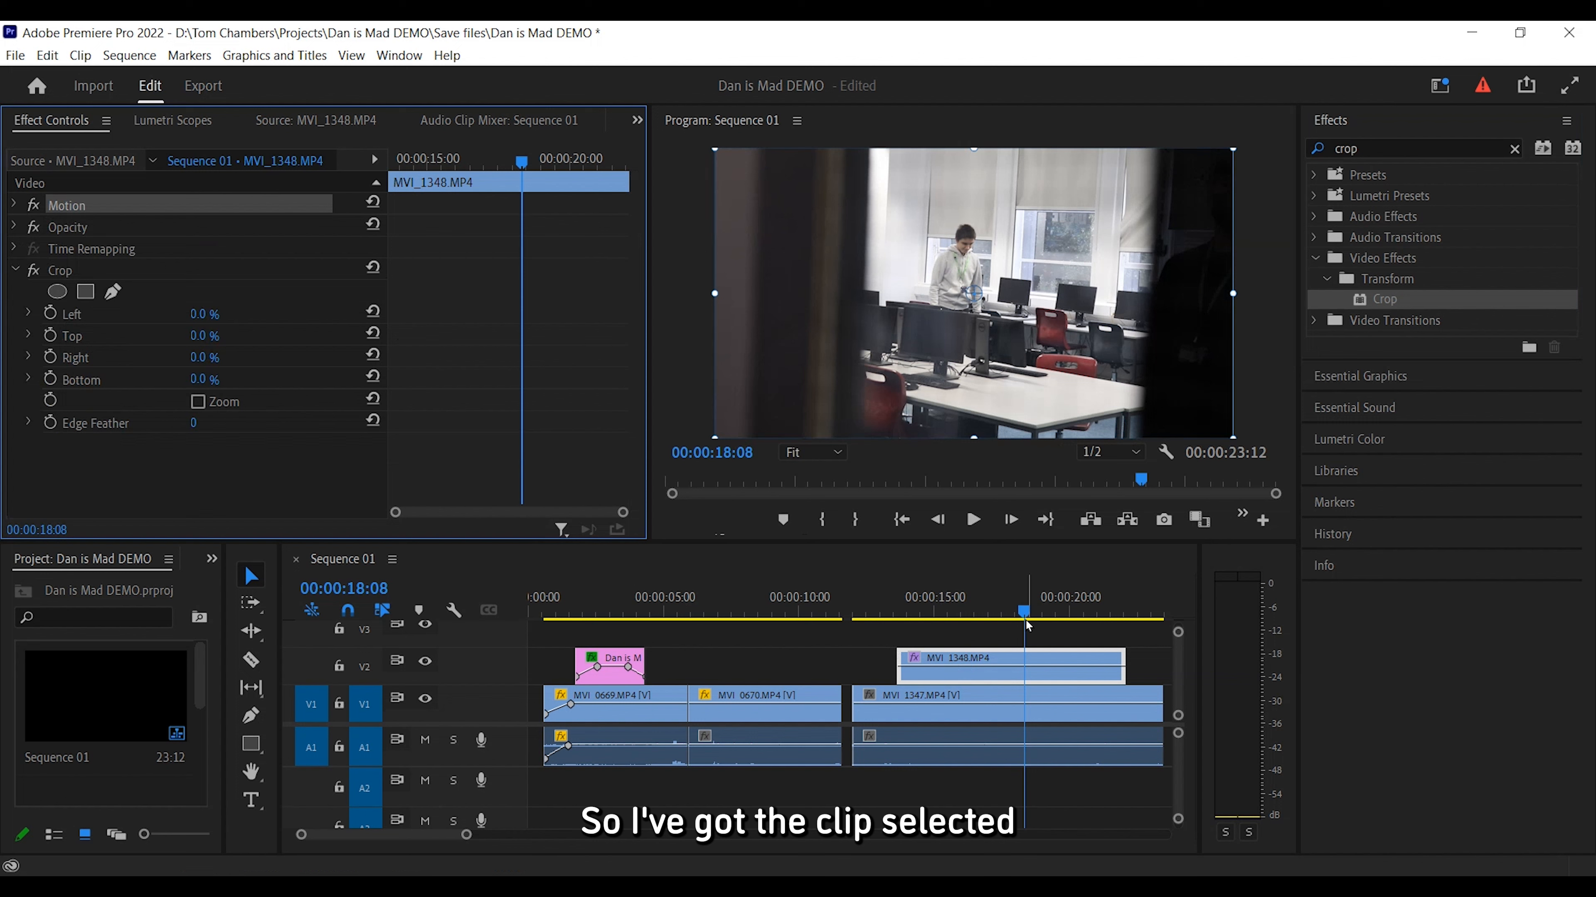
mouse_move(1025, 616)
left_mouse_down()
mouse_move(999, 616)
mouse_move(1015, 616)
left_mouse_up()
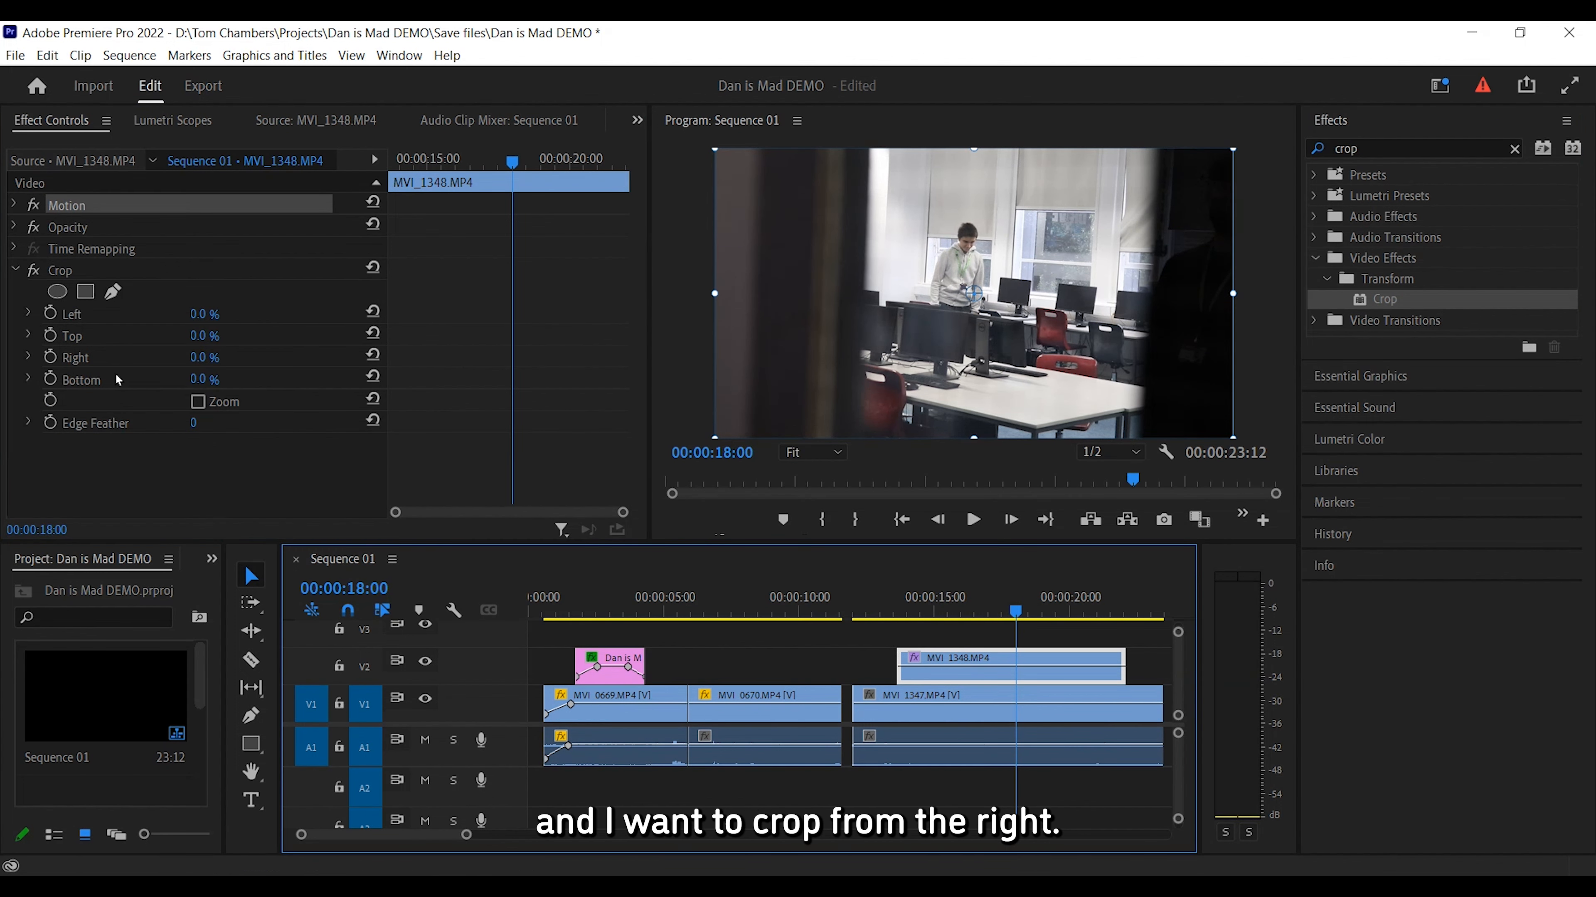
left_click_drag(206, 358, 233, 358)
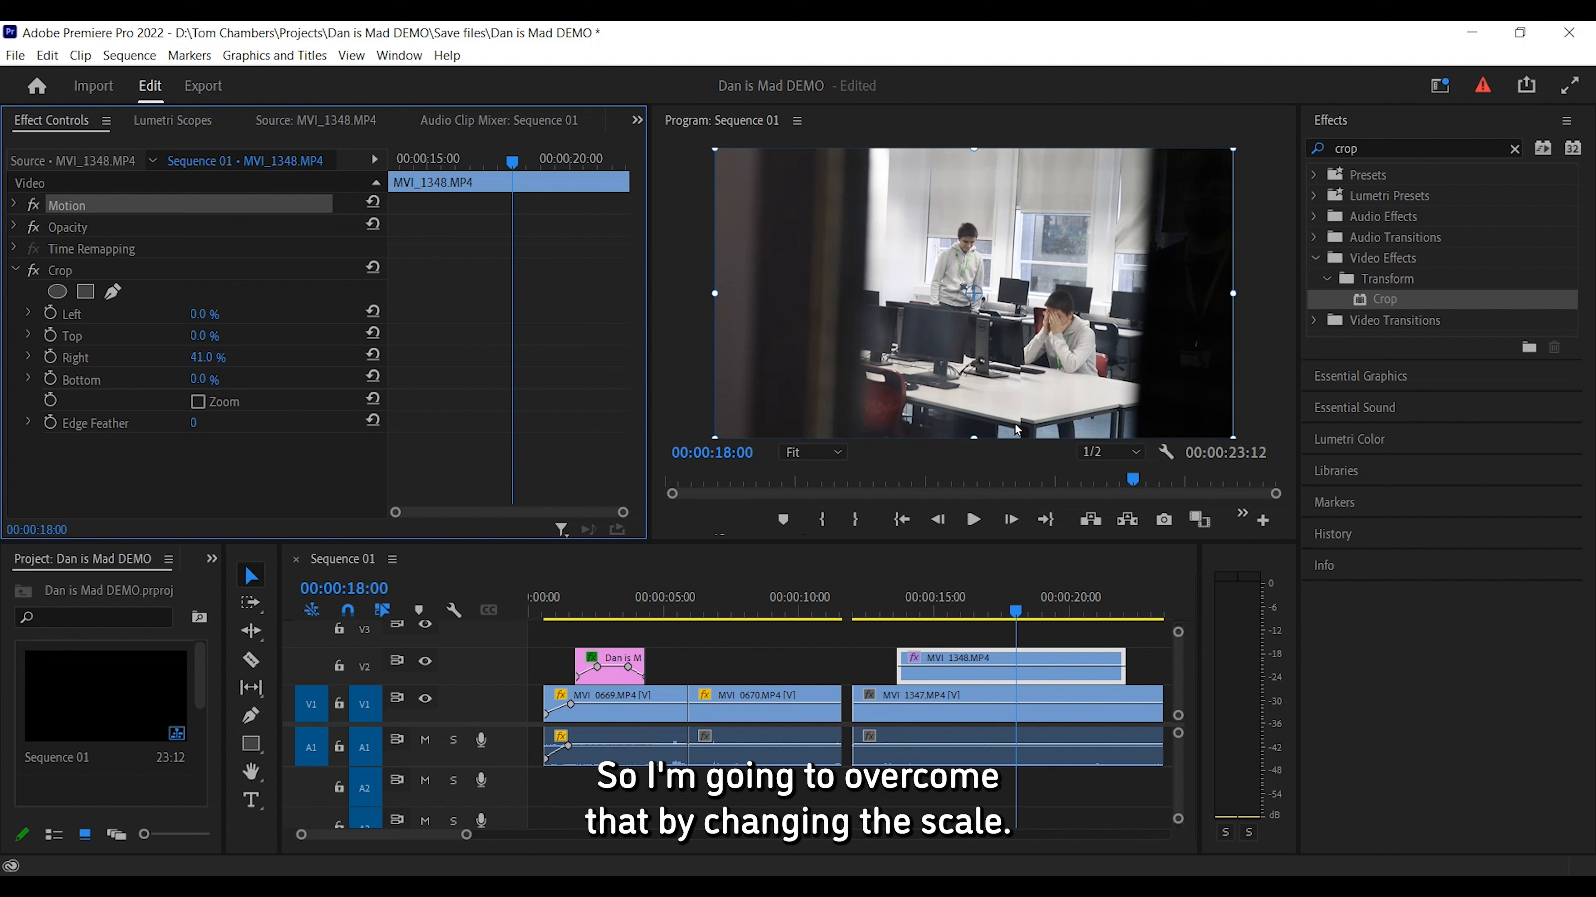
Set the overlay clip's Motion Scale to 95.0.
left_click(17, 272)
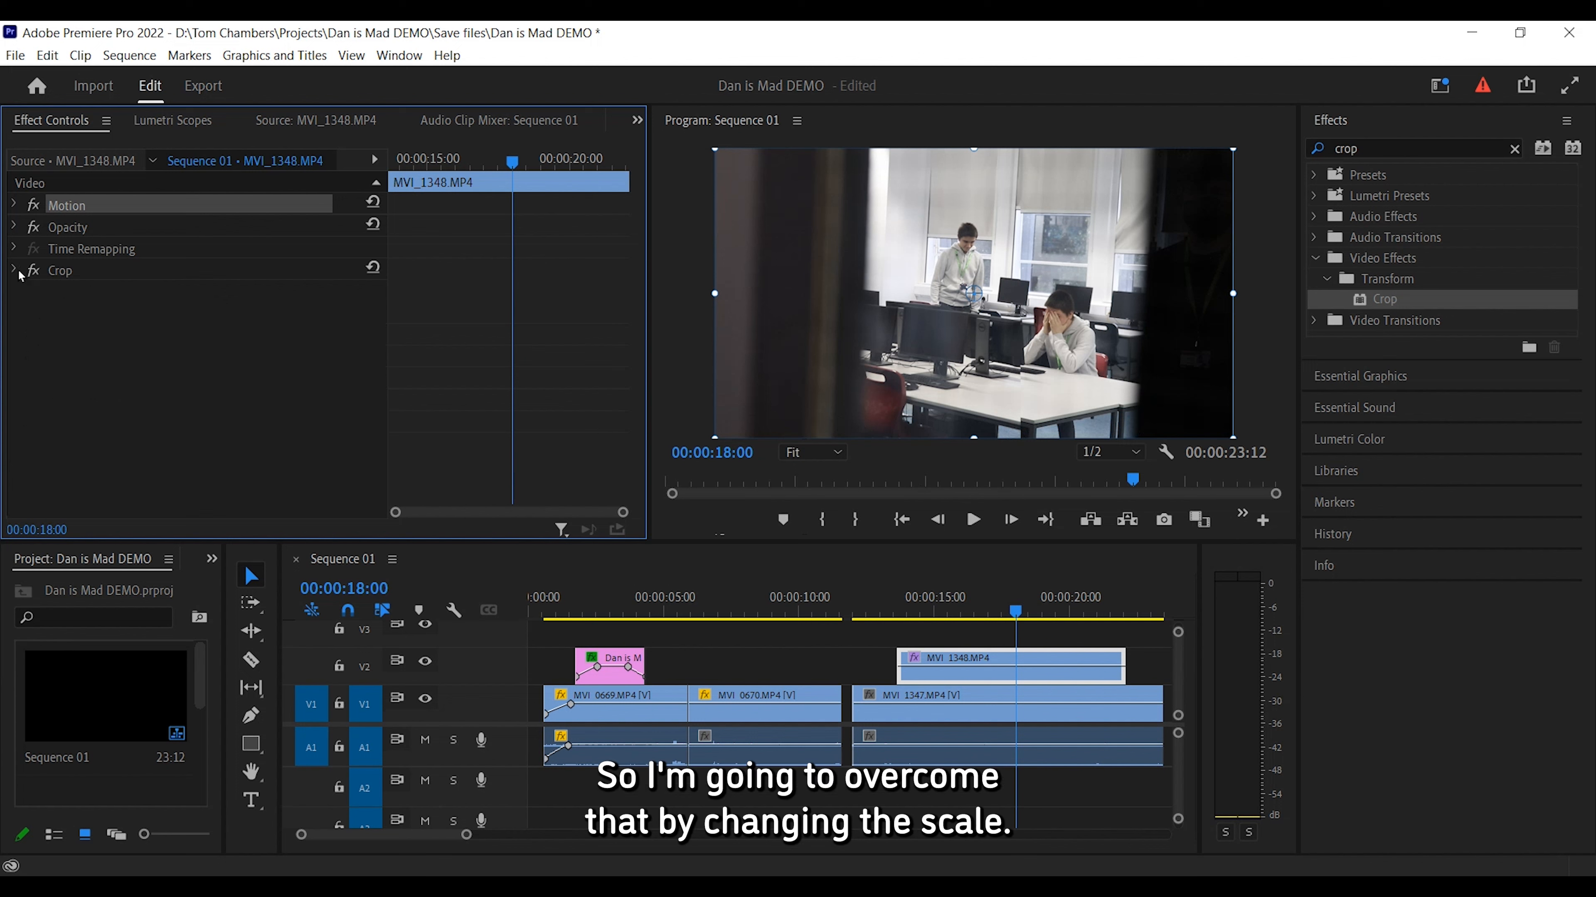
left_click(13, 206)
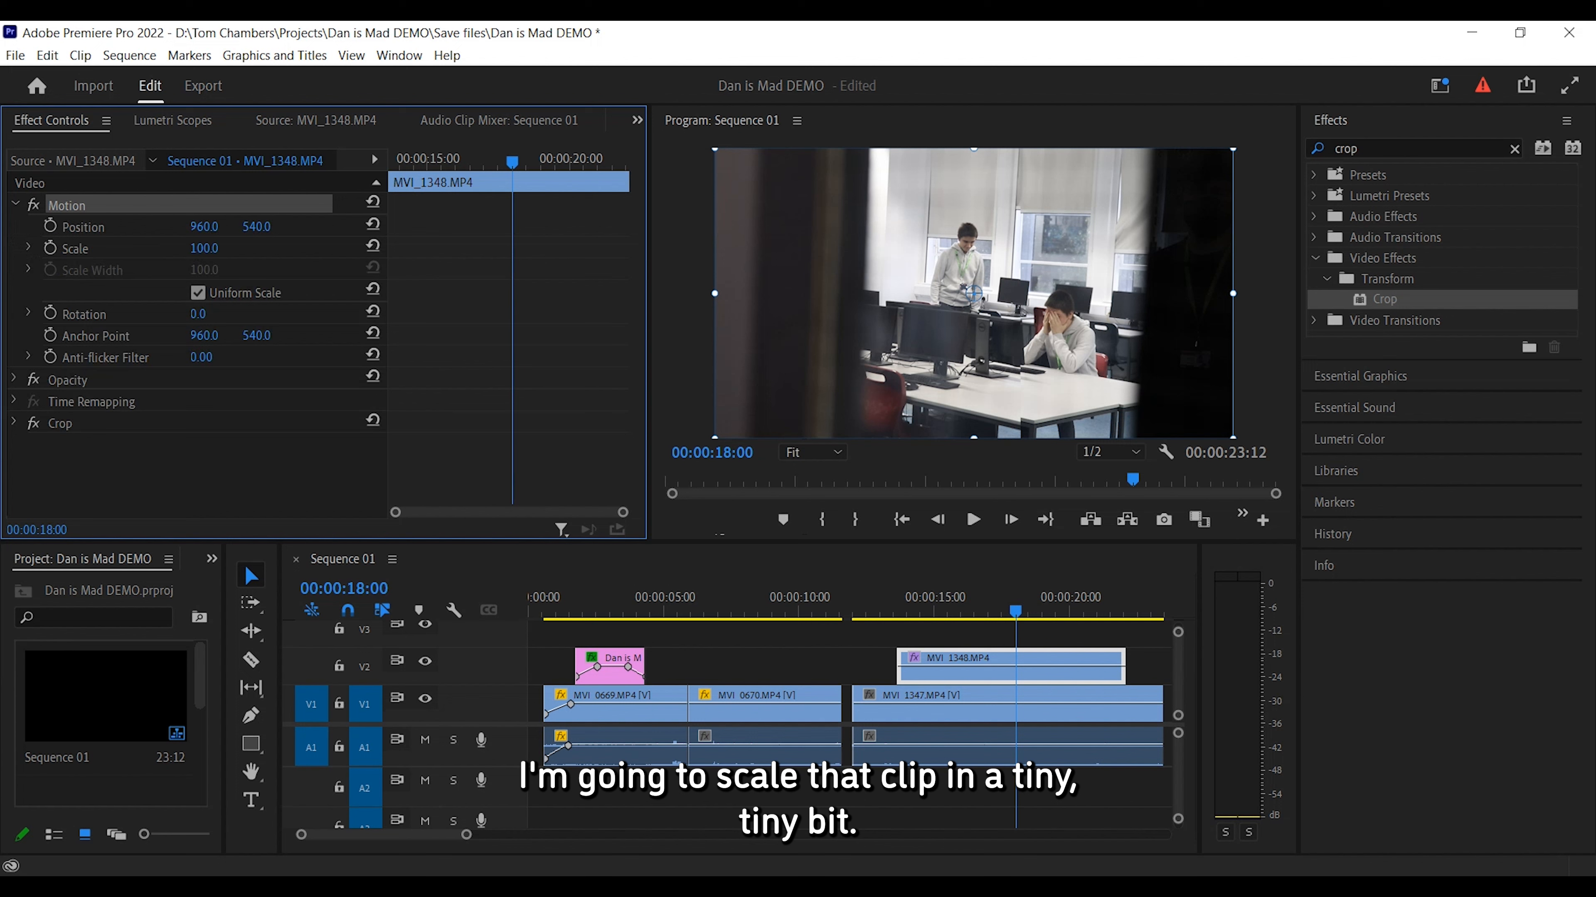
mouse_move(201, 248)
left_mouse_down()
mouse_move(183, 248)
mouse_move(198, 248)
left_mouse_up()
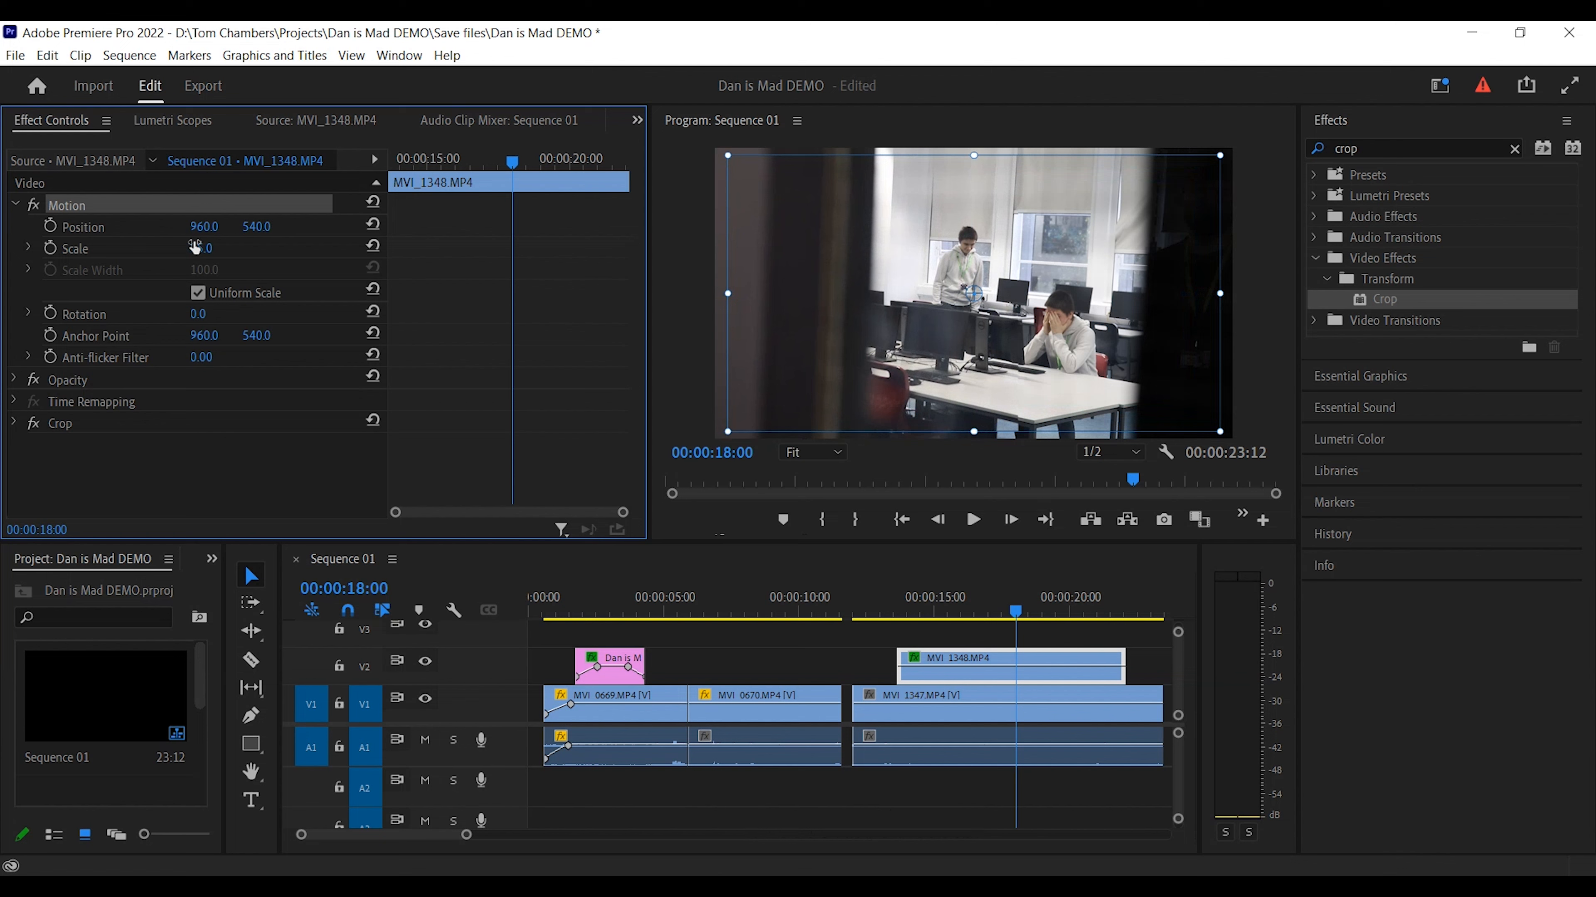
left_click(207, 472)
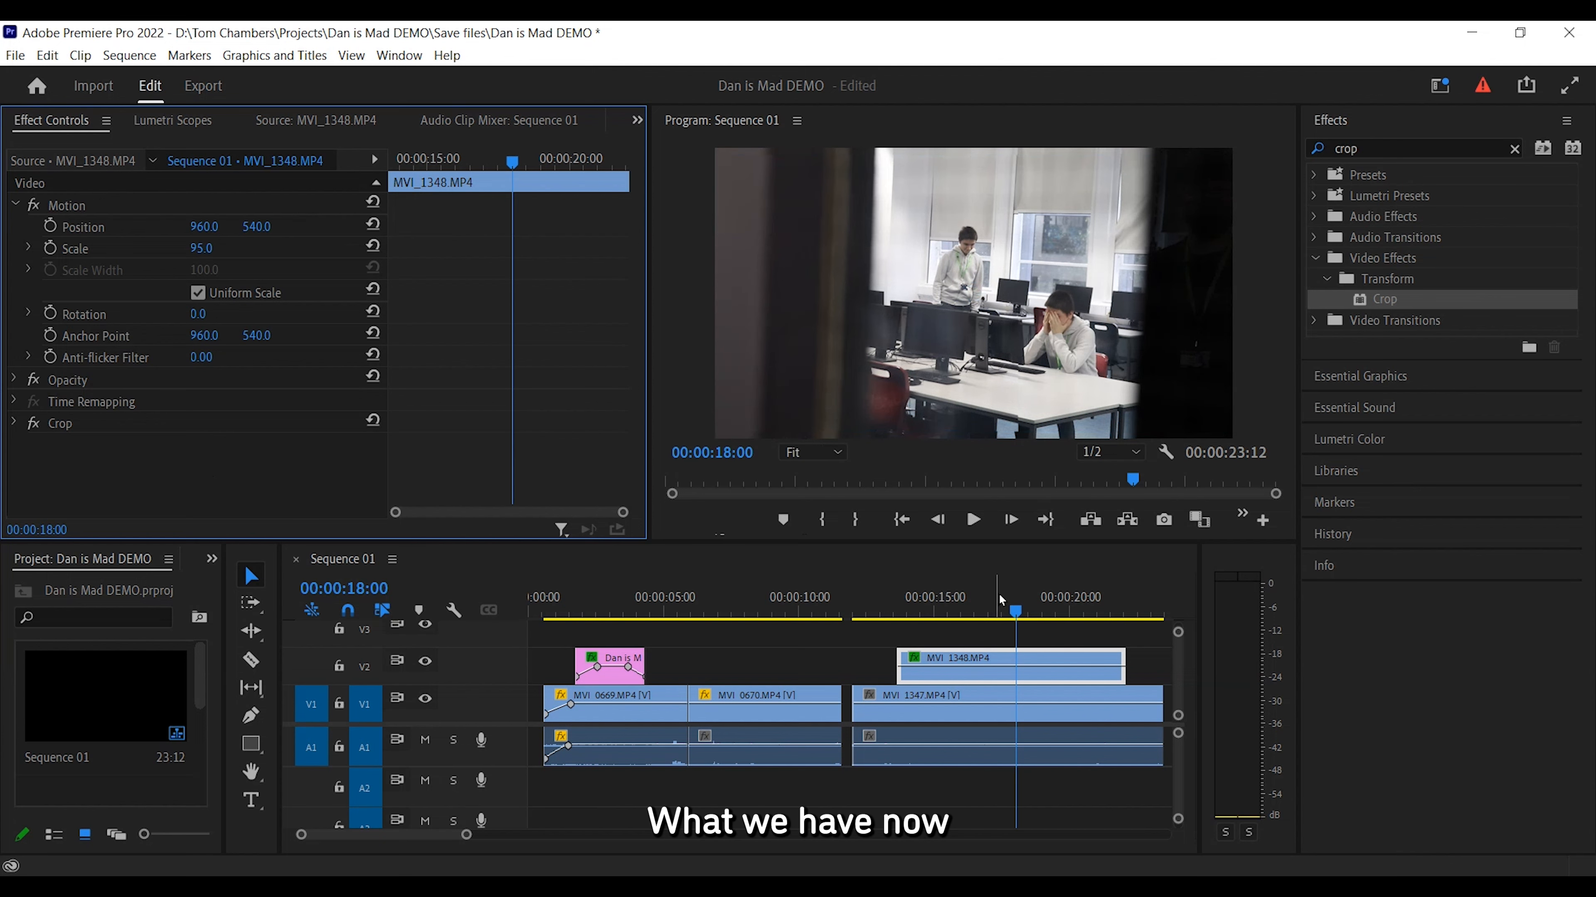
Add an opacity keyframe near the end of the overlay clip and pull its final keyframe down to fade it out.
mouse_move(1002, 616)
left_mouse_down()
mouse_move(870, 617)
mouse_move(1010, 610)
left_mouse_up()
left_click_drag(1048, 599, 1093, 596)
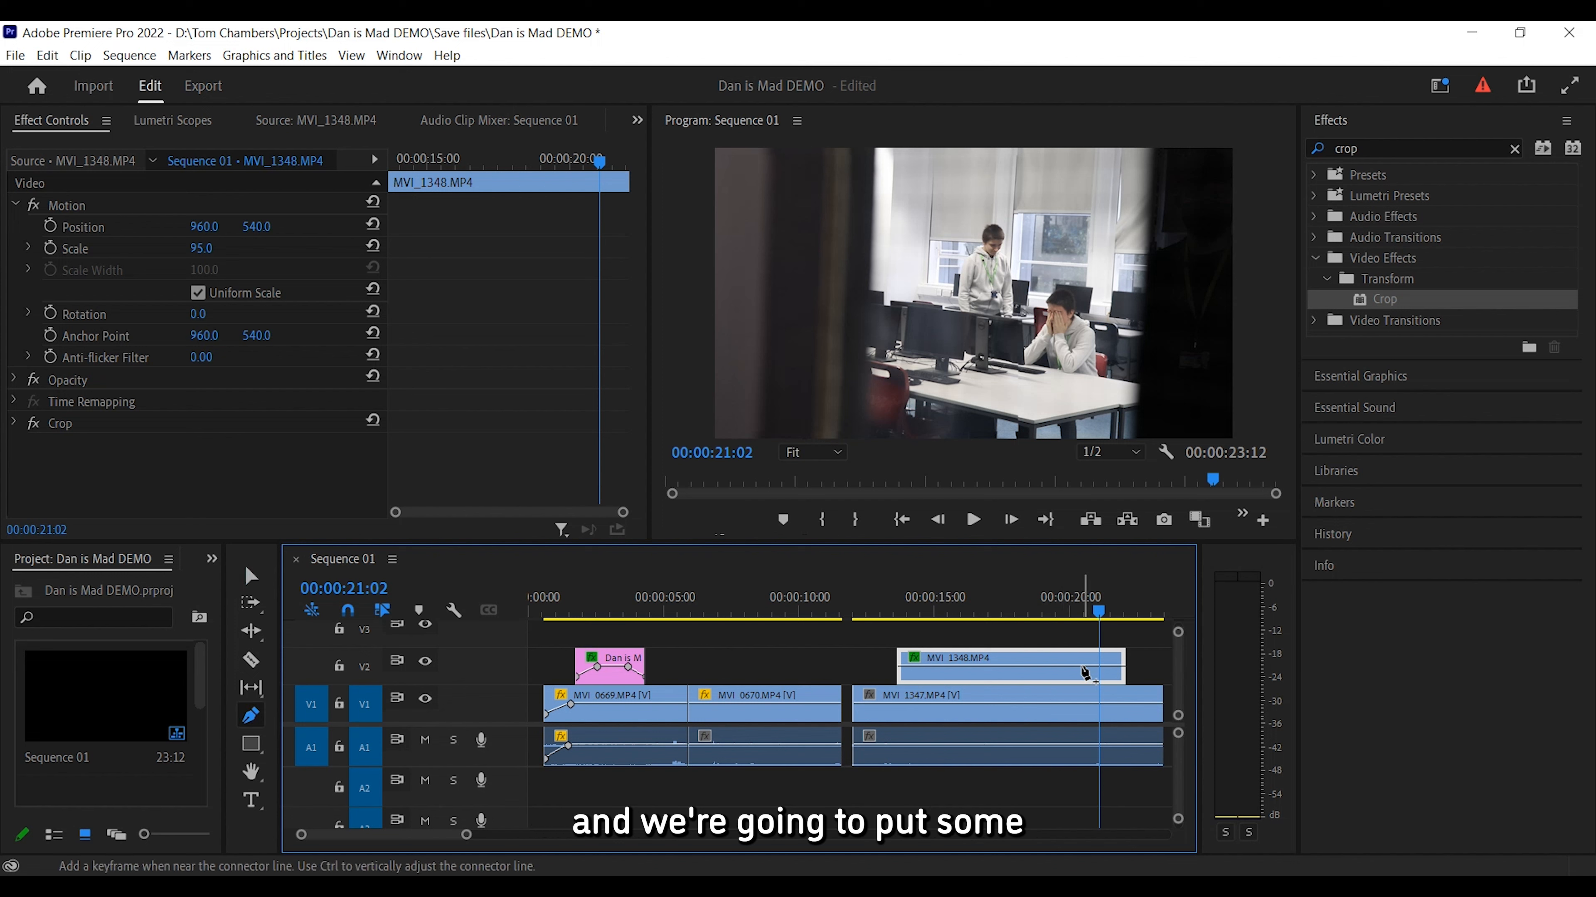
left_click(1082, 667)
left_click_drag(1120, 667, 1110, 677)
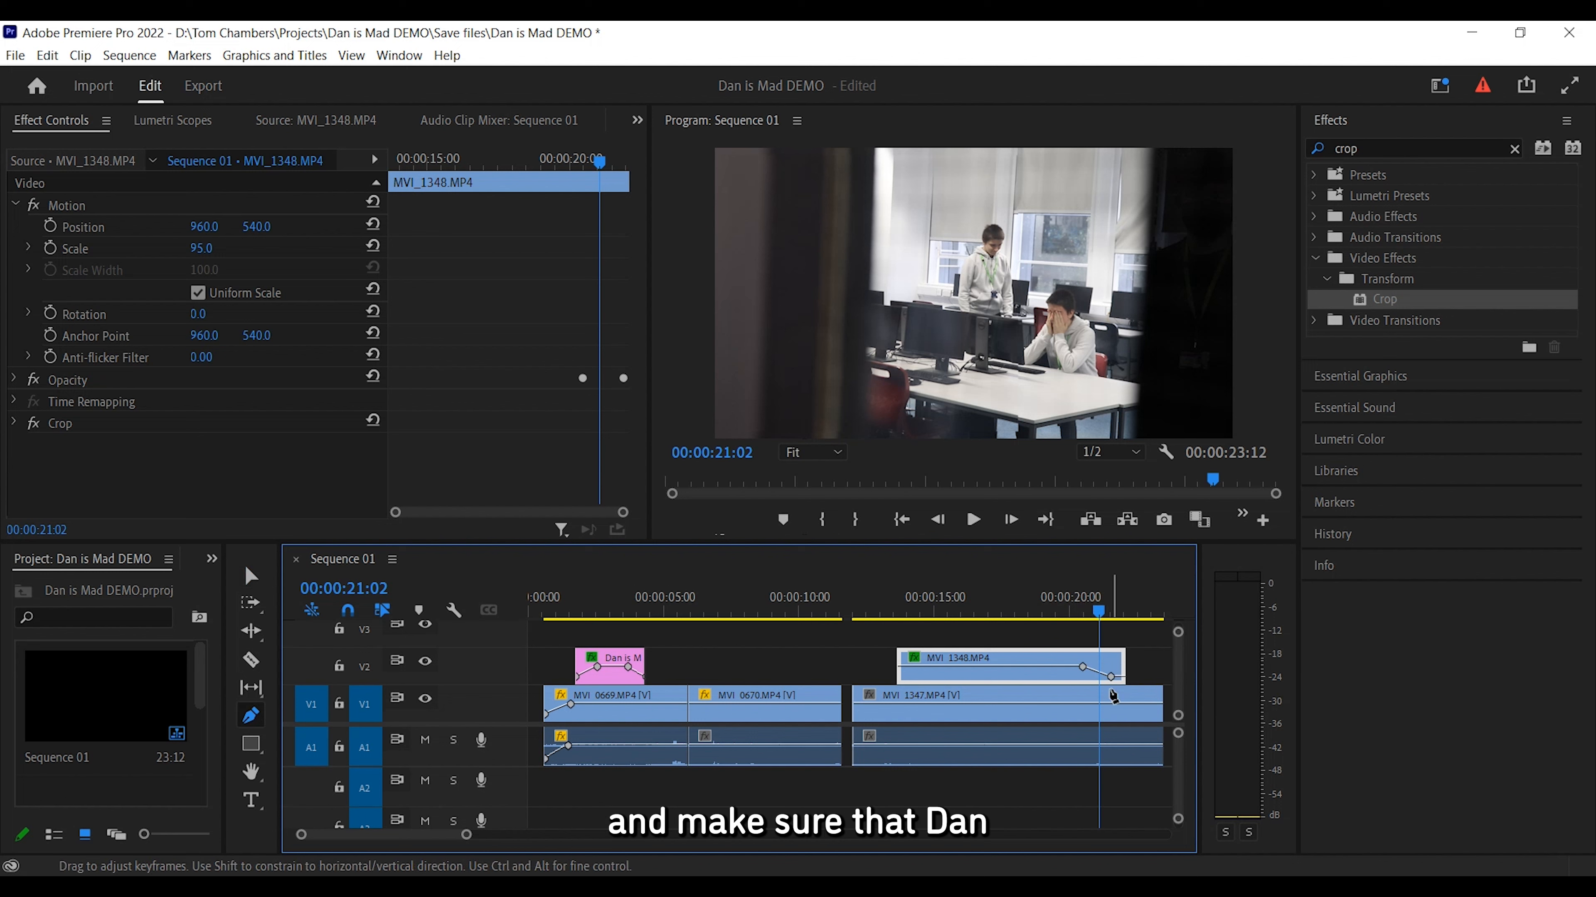
Set the overlay clip's opening opacity keyframes so it fades in, and play back the fades.
left_click_drag(1103, 621, 927, 624)
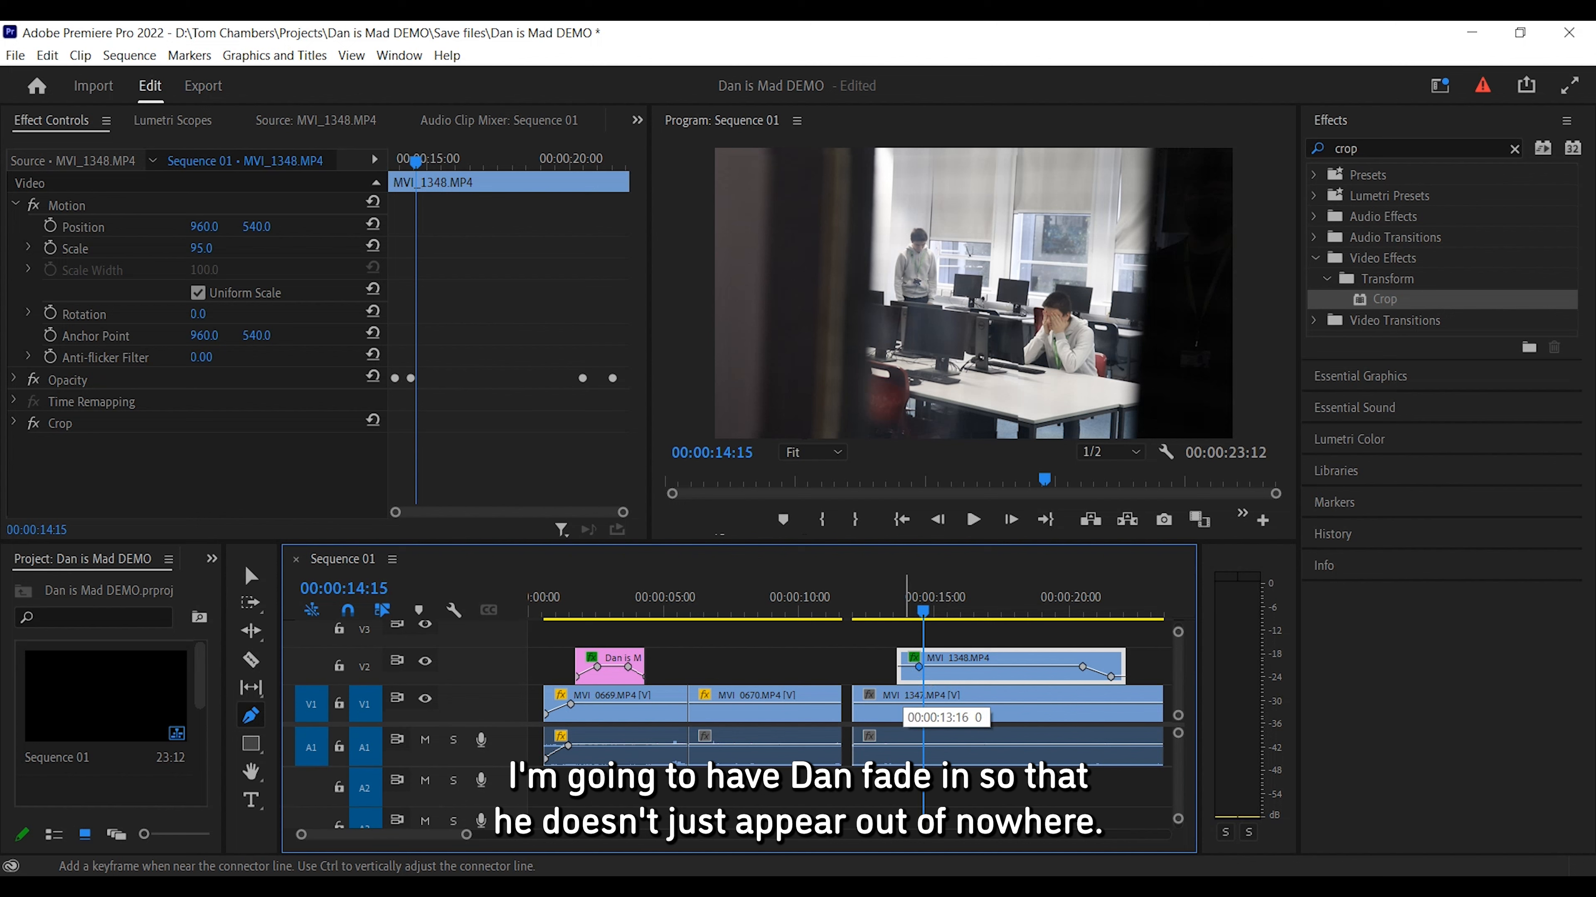
left_click_drag(925, 611, 883, 610)
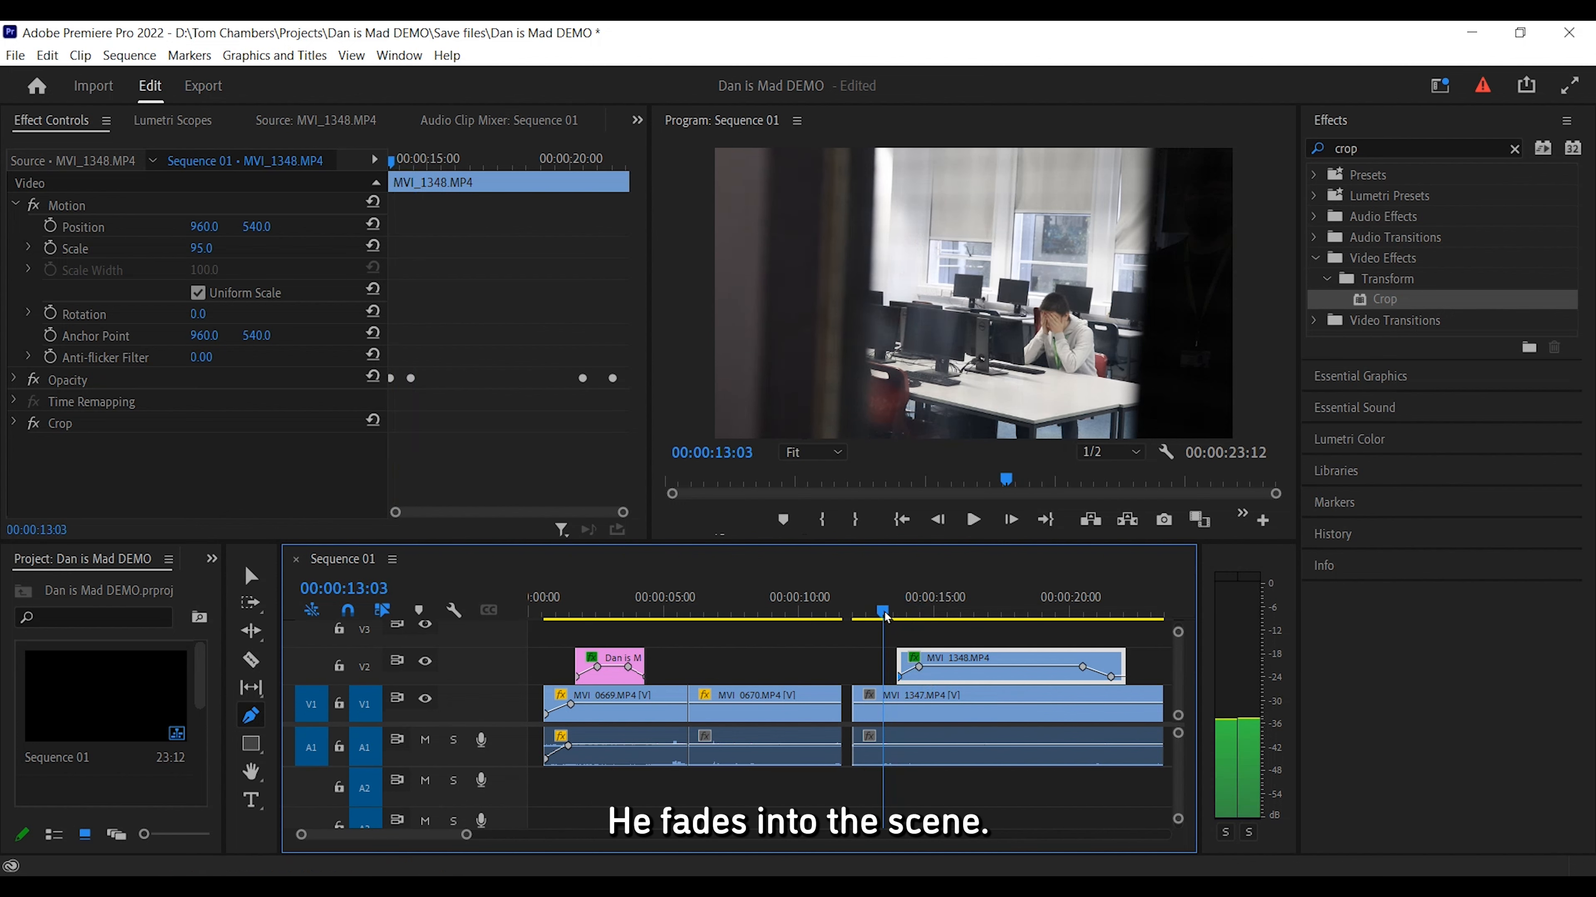
key("space")
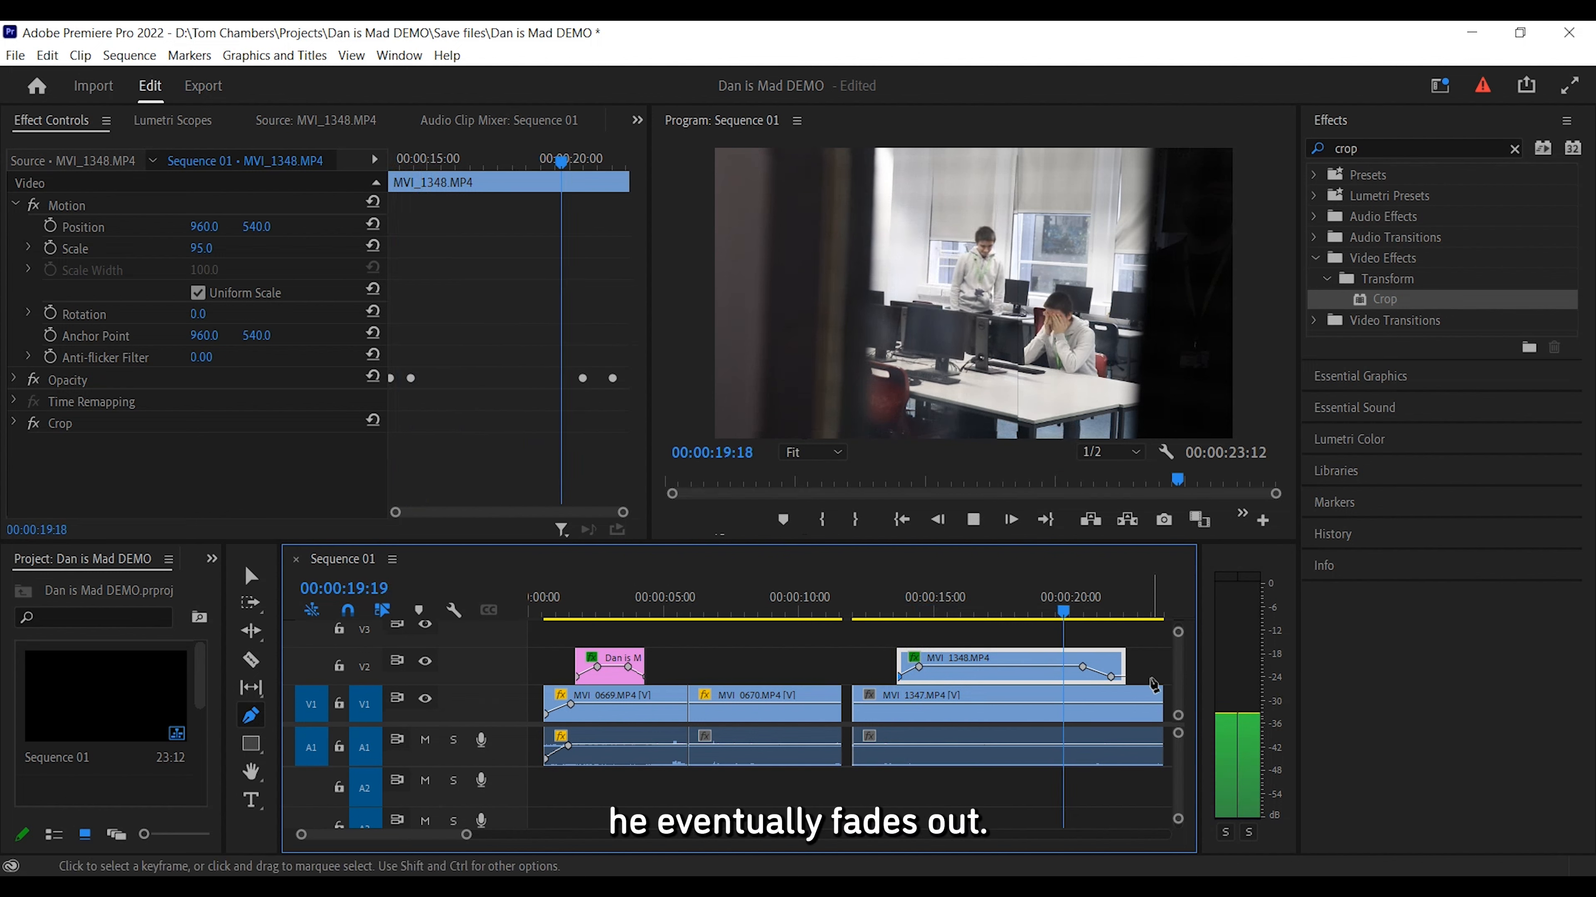
key("space")
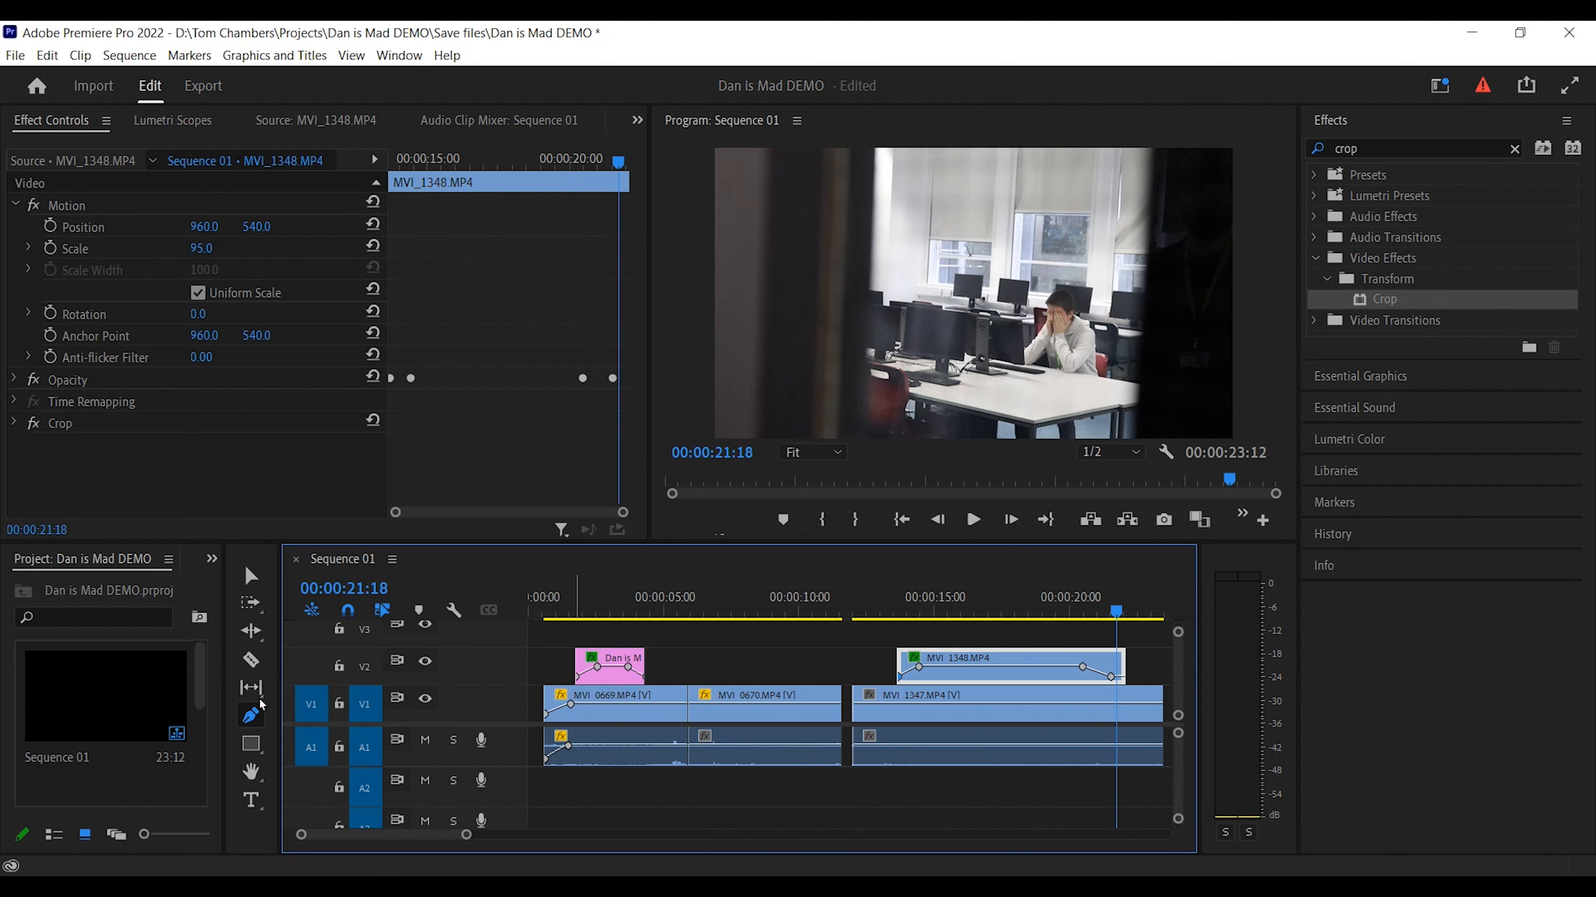
Lower the overlay clip's overall opacity to 60 with the Selection tool and play back the result.
left_click(251, 576)
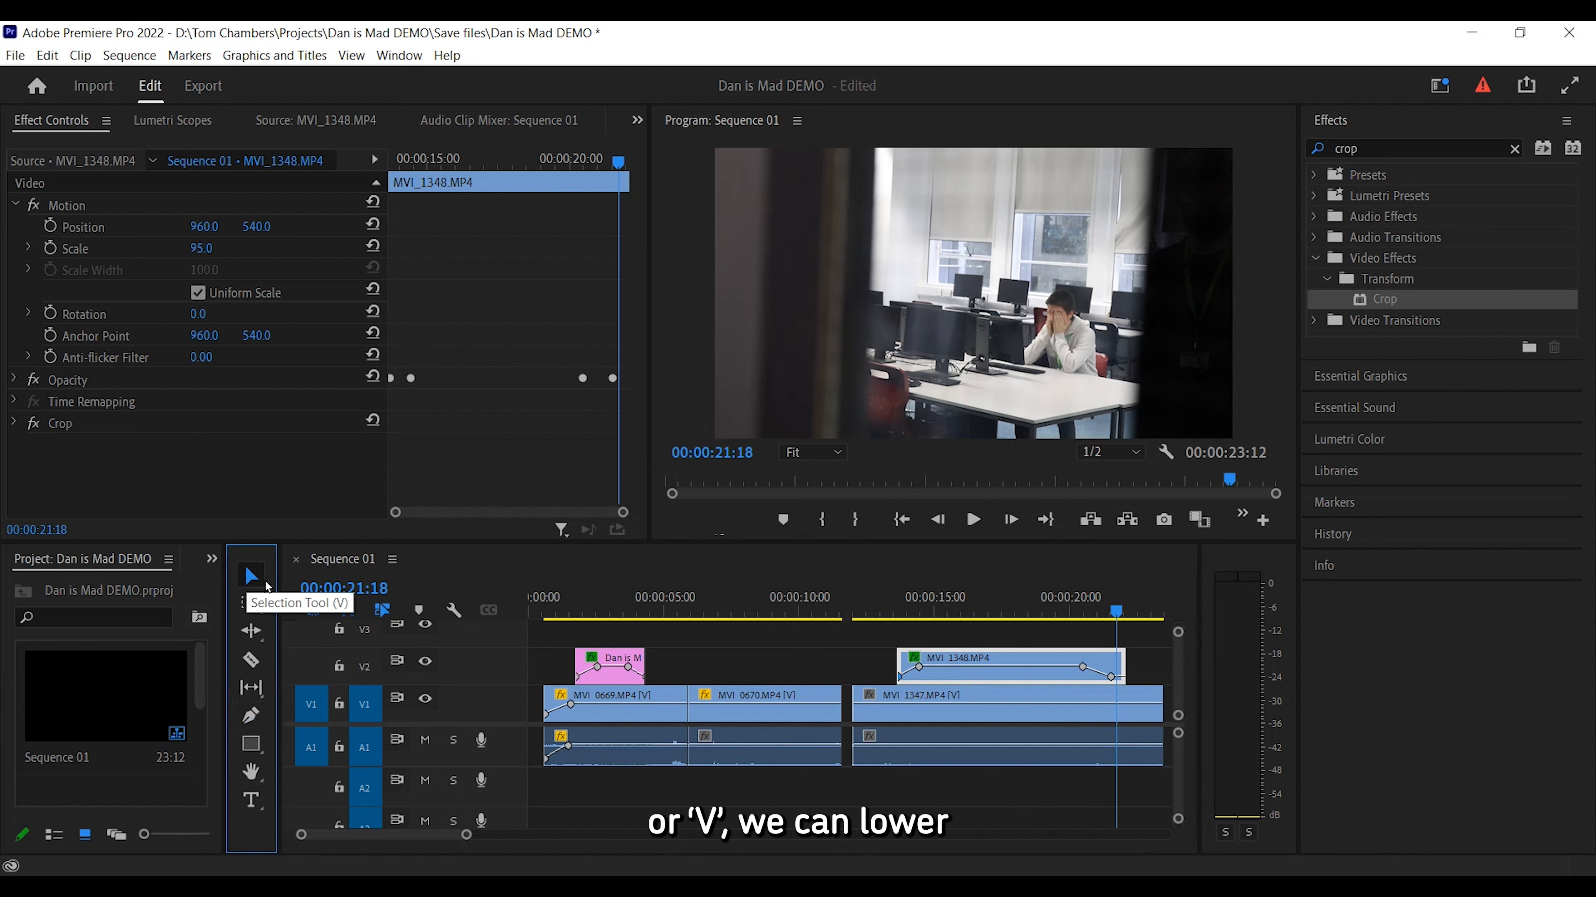
left_click(1017, 672)
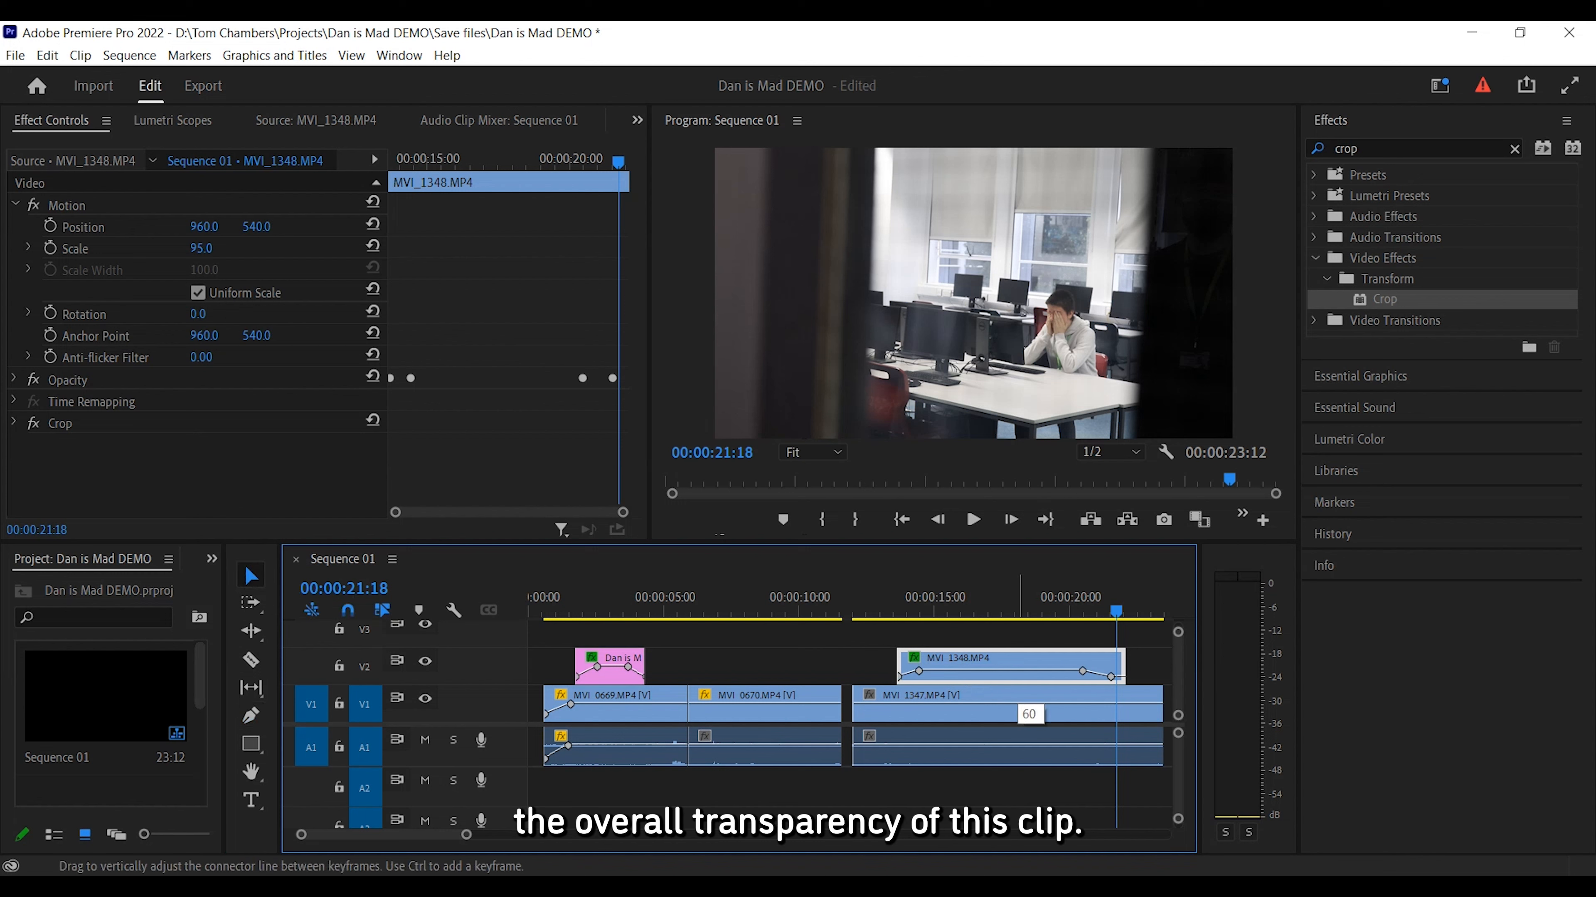
left_click_drag(1116, 610, 925, 602)
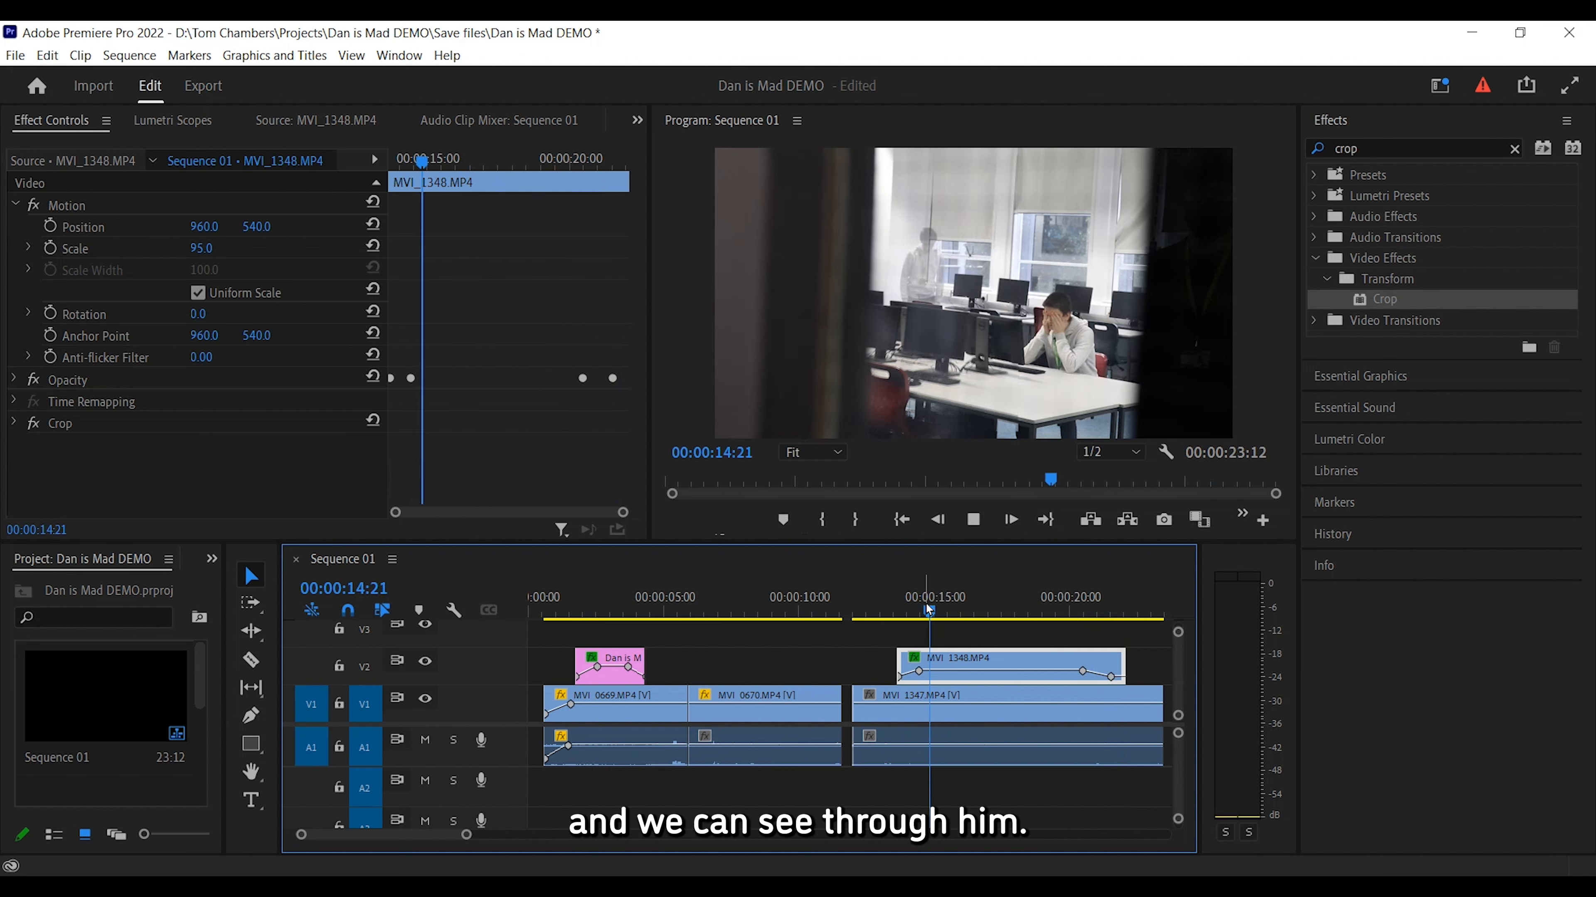
key("space")
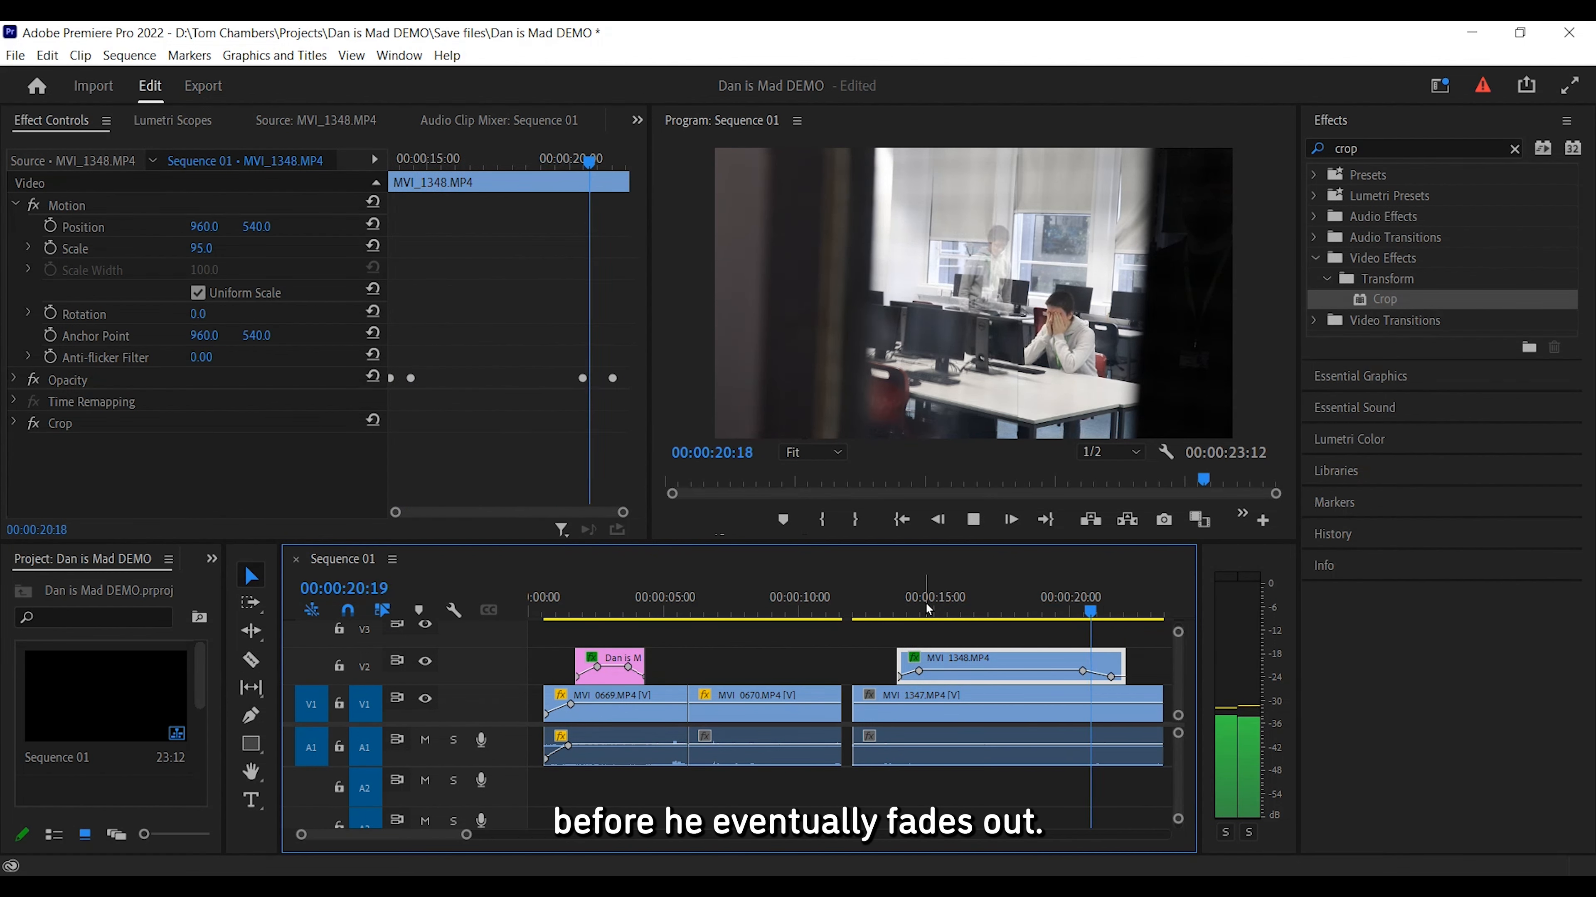
key("space")
Trim the ends of the overlay and underlying clips so both finish together near 00:00:21:16.
left_click_drag(1123, 664, 1112, 693)
left_click_drag(1122, 611, 1028, 622)
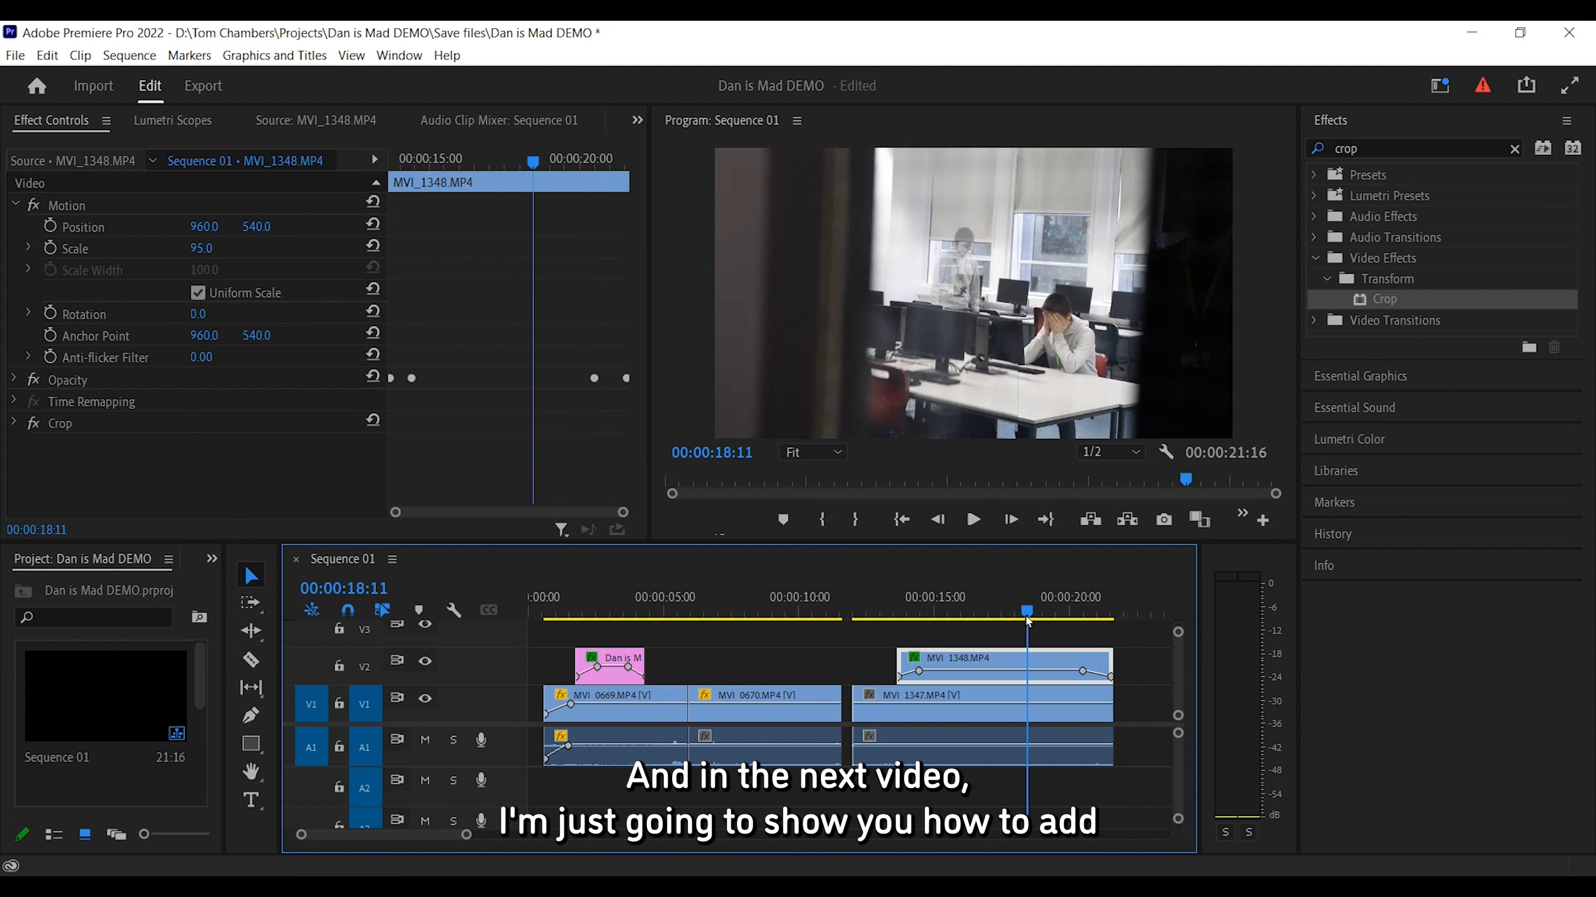